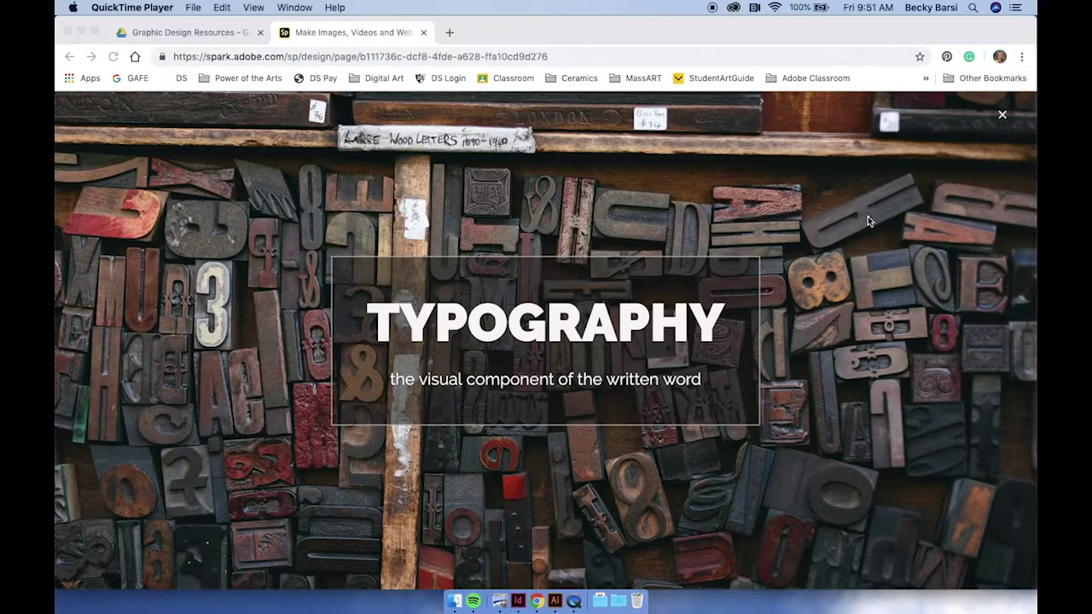
# Step: Scroll the Spark page to the Things to Consider and HW Process Part 1 and 2 sections
pyautogui.scroll(-20, 867, 221)
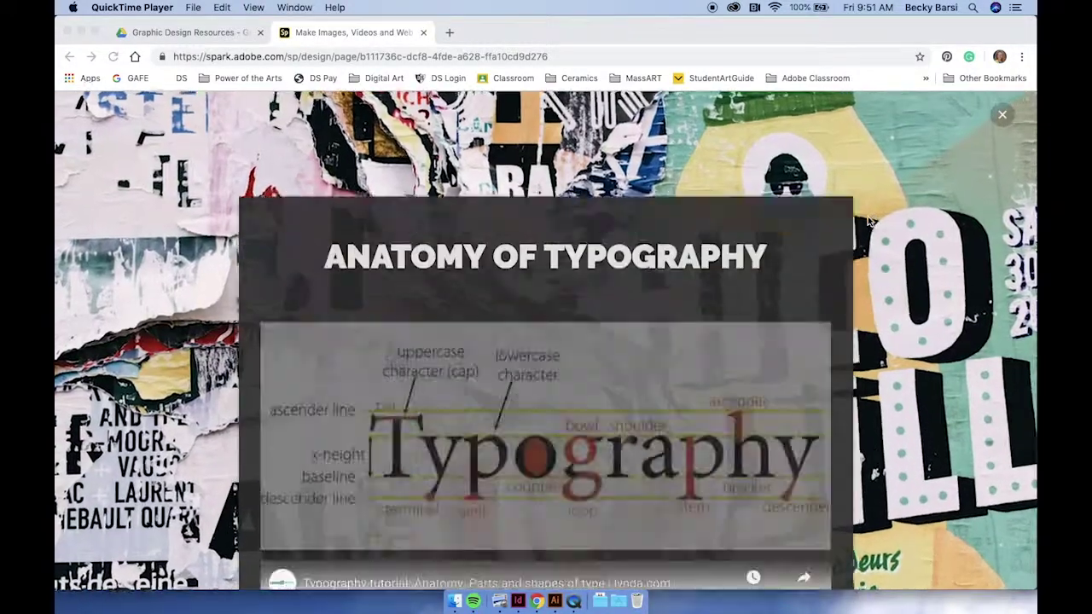
pyautogui.scroll(-20, 867, 220)
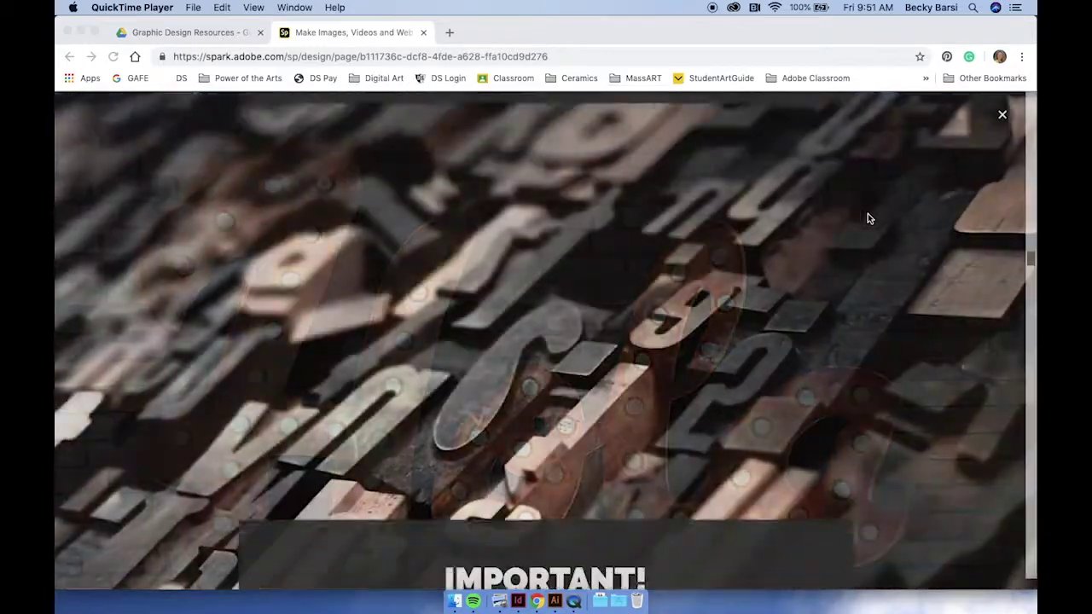
pyautogui.scroll(-20, 868, 213)
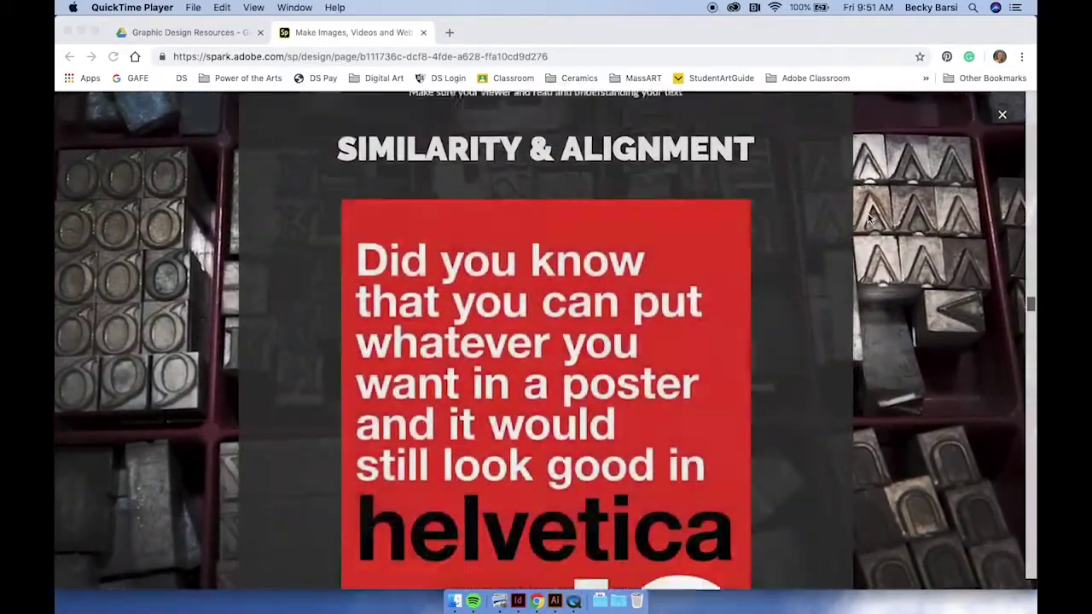
pyautogui.scroll(-20, 867, 213)
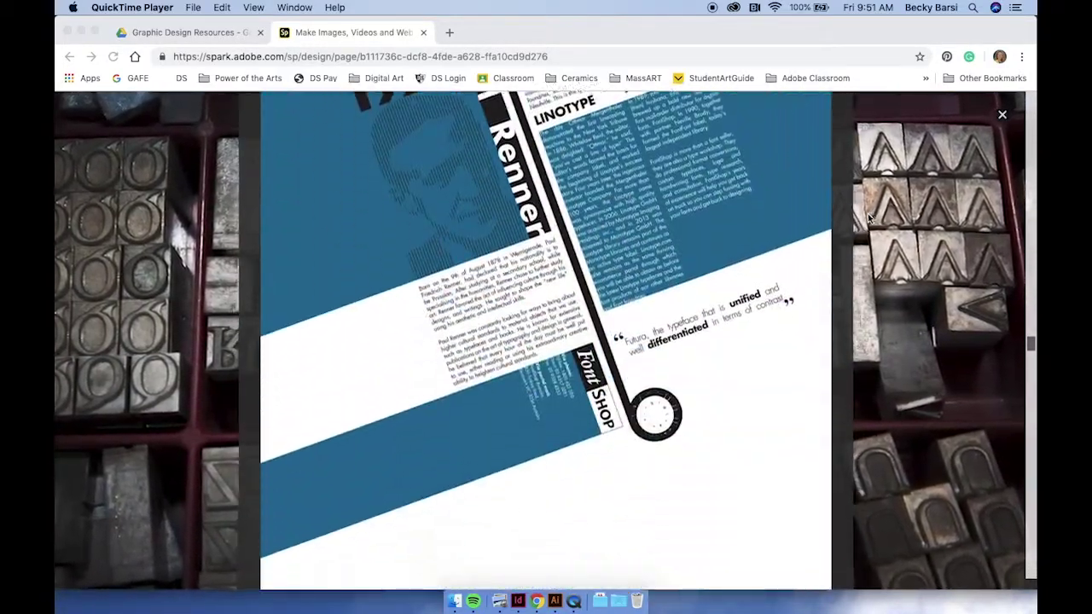
pyautogui.scroll(-20, 867, 219)
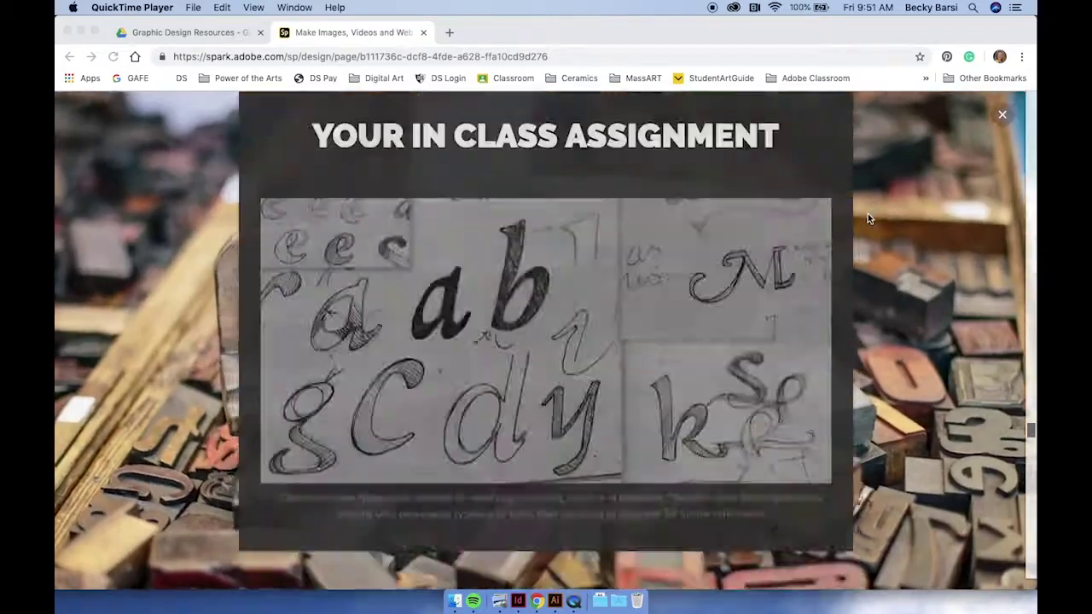
pyautogui.scroll(-20, 867, 219)
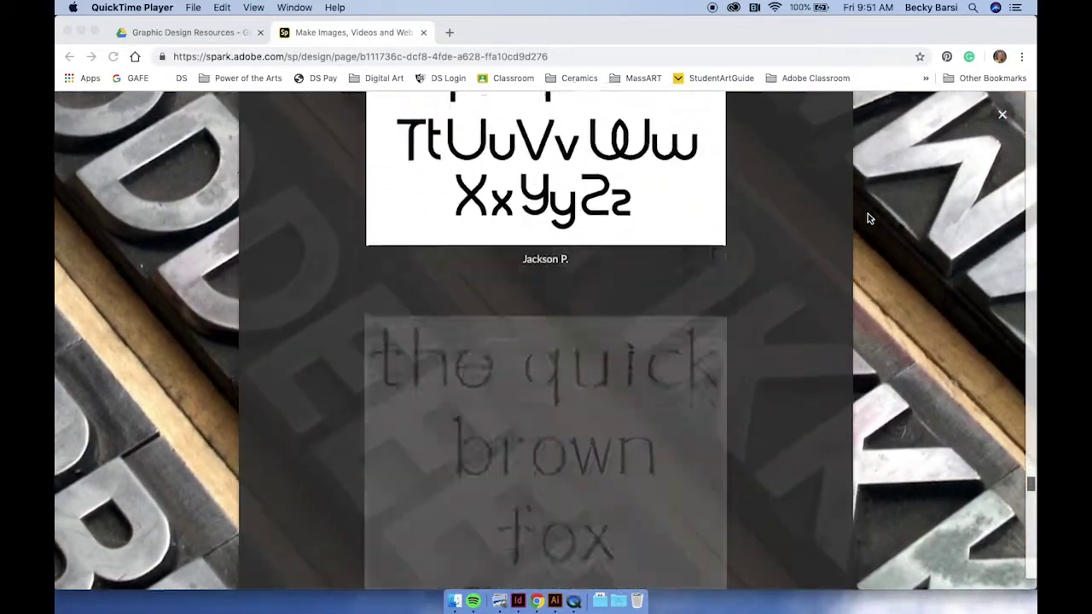
pyautogui.scroll(-15, 868, 219)
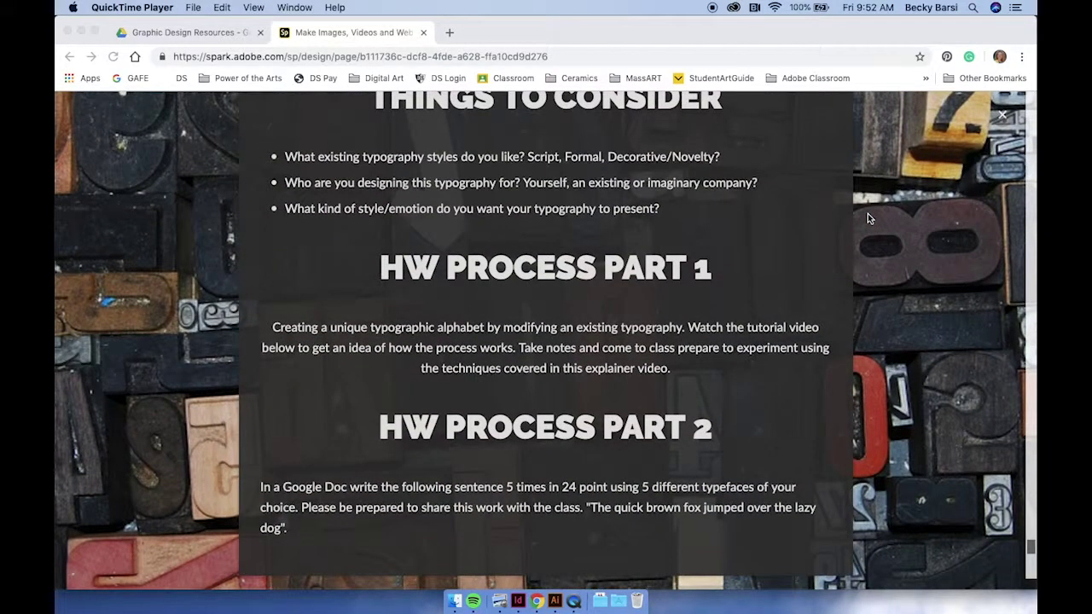
pyautogui.scroll(2, 868, 218)
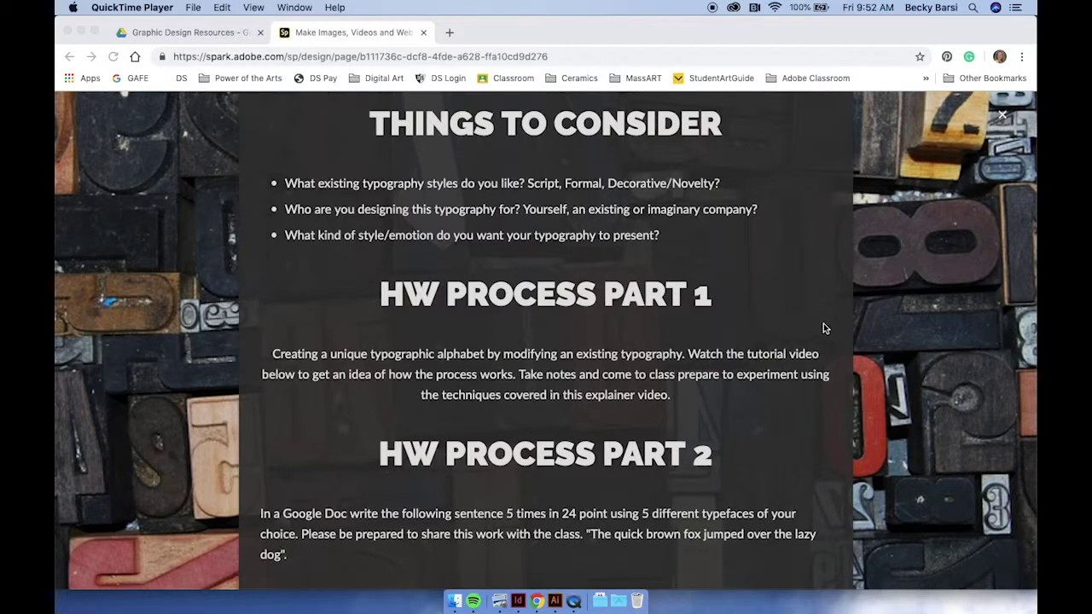
pyautogui.click(193, 32)
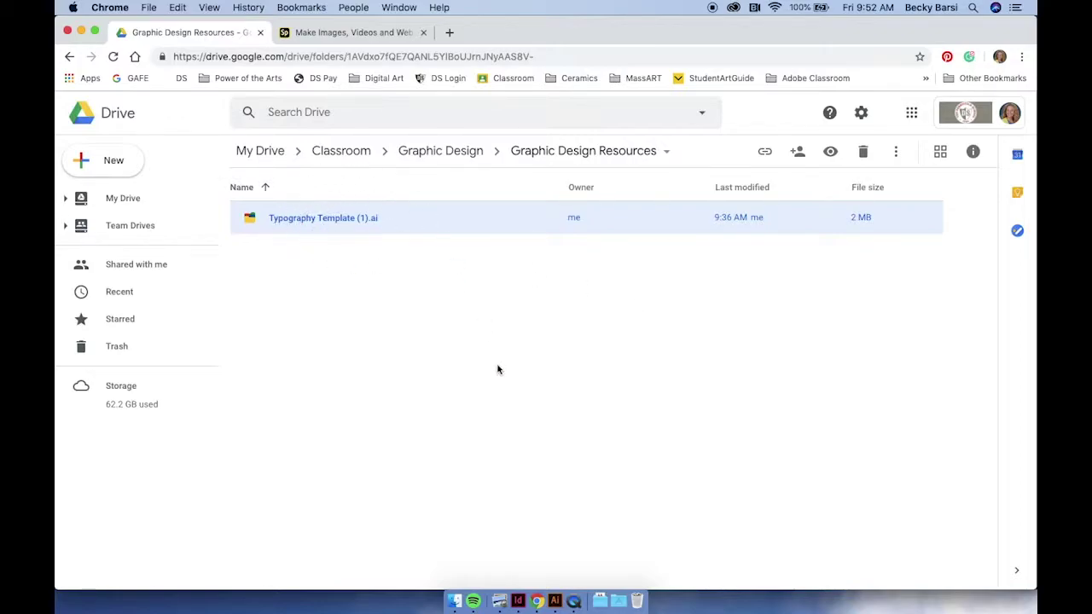
# Step: Switch to Adobe Illustrator CC 2019, where Typography Template.ai is open
pyautogui.click(556, 599)
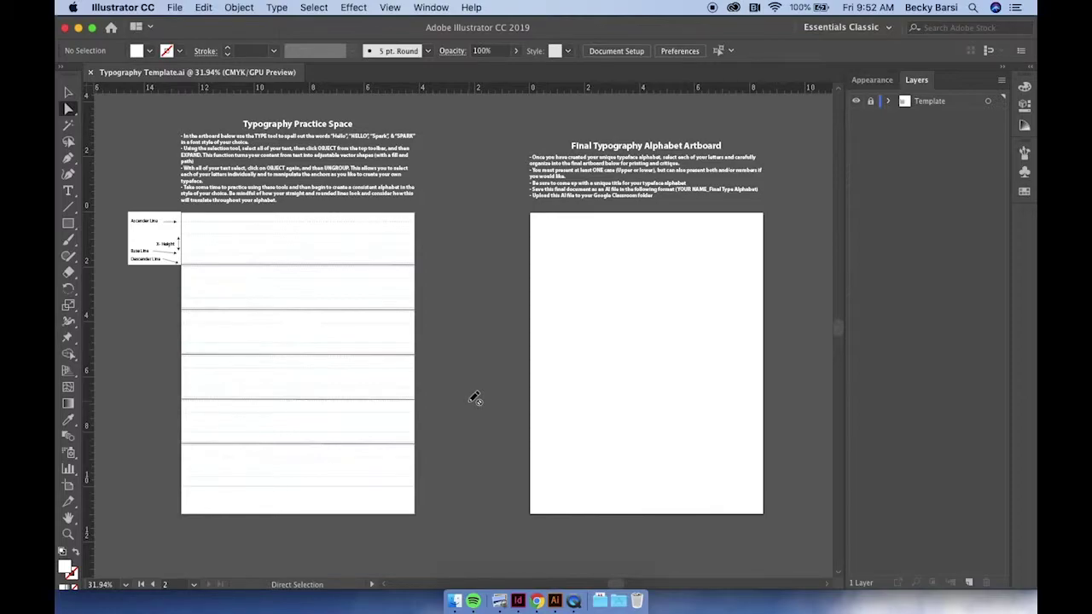
pyautogui.scroll(3, 284, 150)
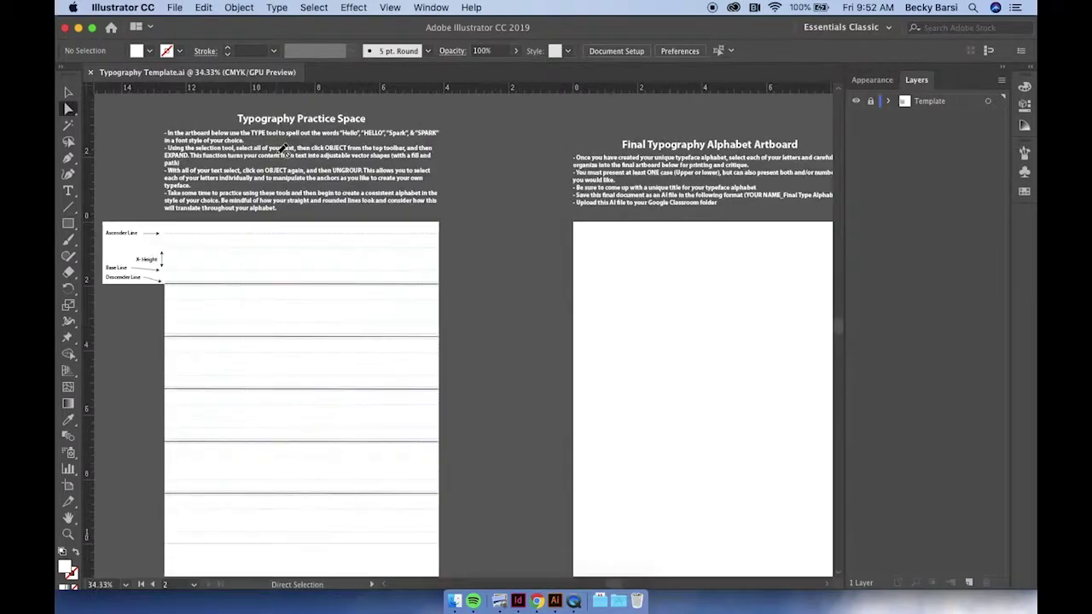
pyautogui.hscroll(-3, 284, 149)
pyautogui.scroll(2, 284, 149)
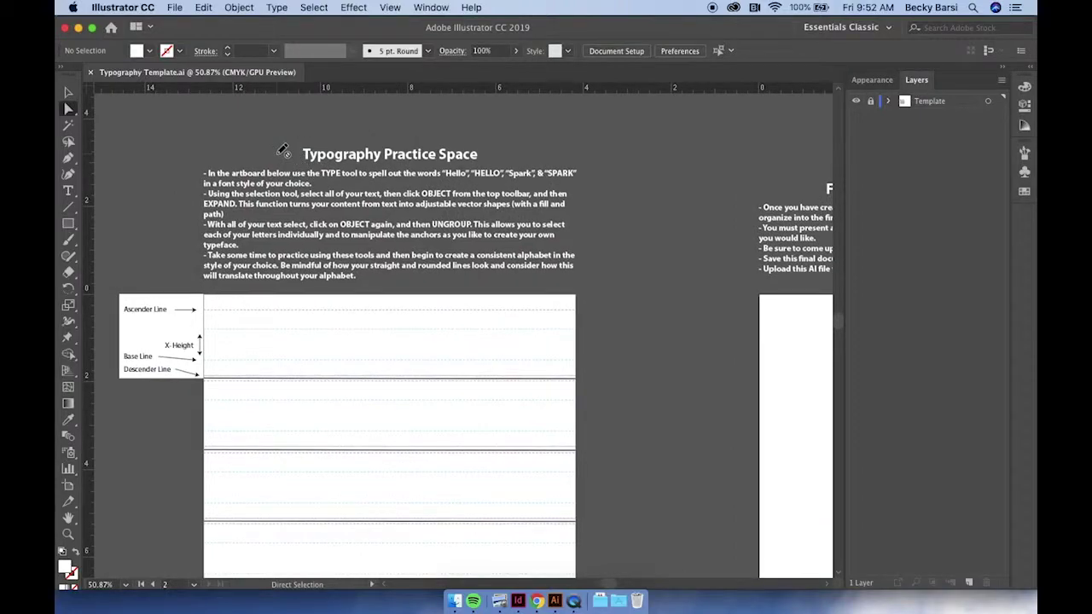
pyautogui.hscroll(10, 284, 149)
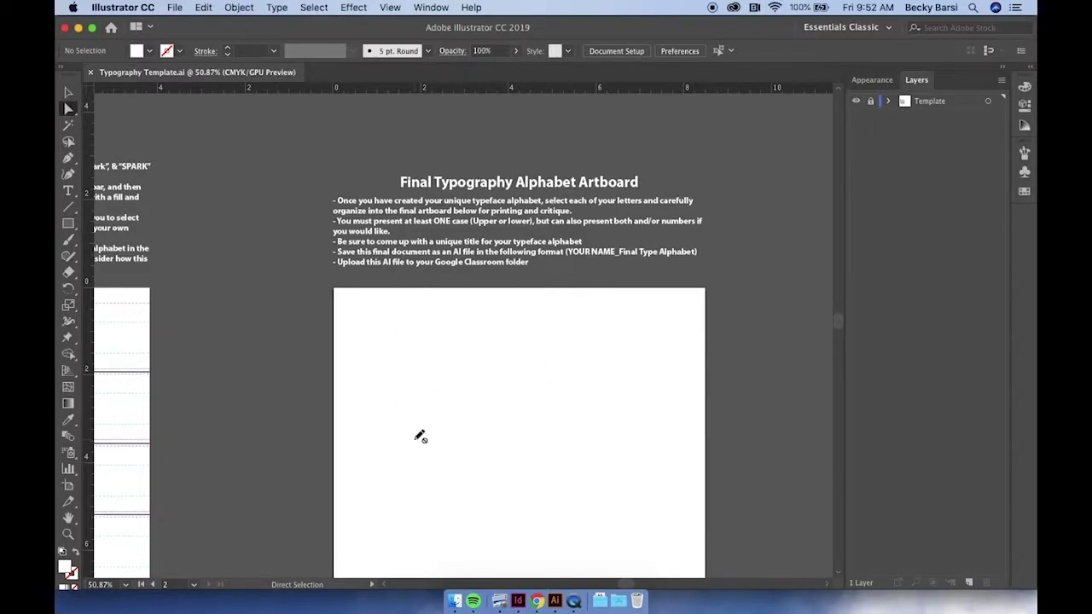
pyautogui.scroll(-5, 419, 436)
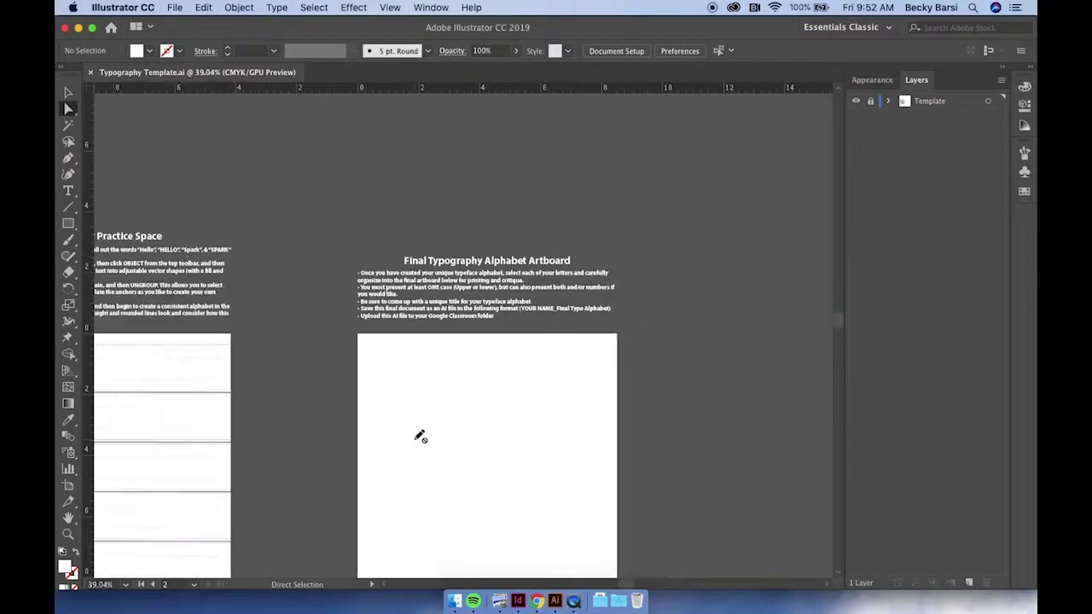
pyautogui.hscroll(-8, 420, 436)
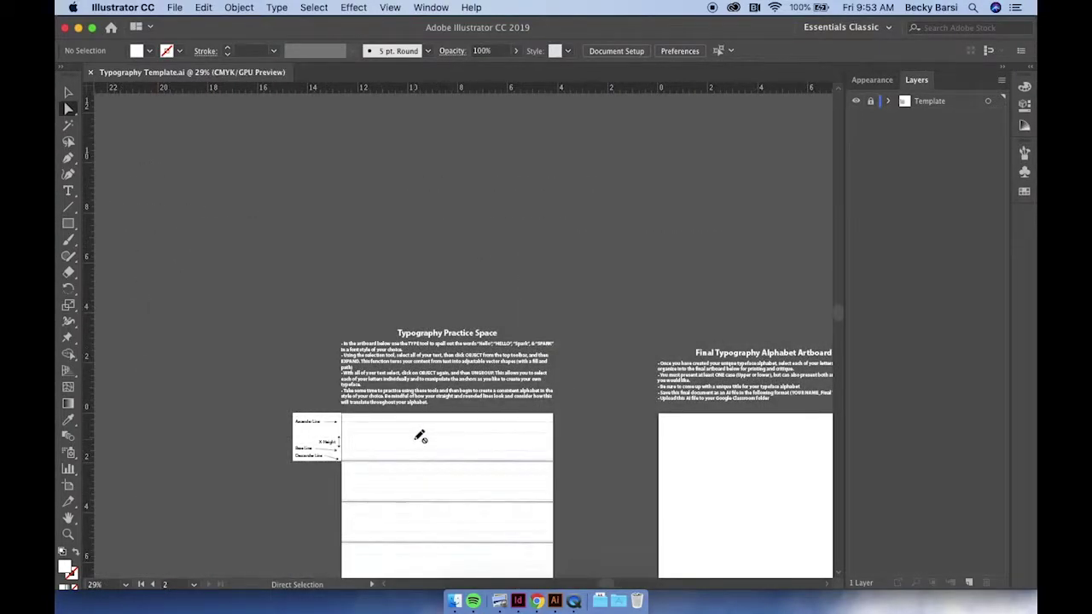
pyautogui.scroll(5, 420, 436)
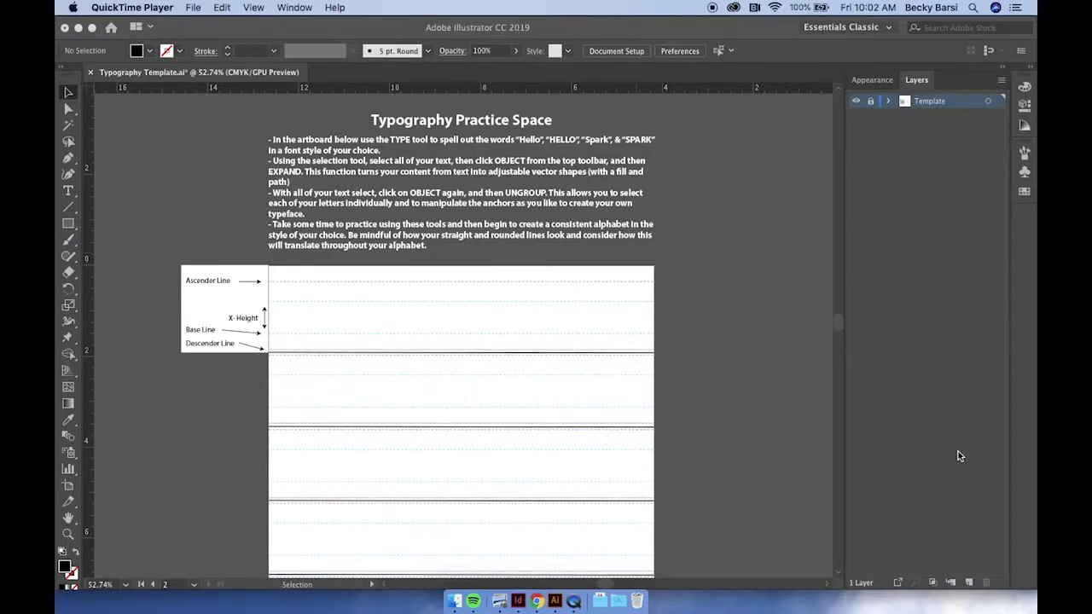
# Step: Create a new layer above Template and name it Practice
pyautogui.click(970, 587)
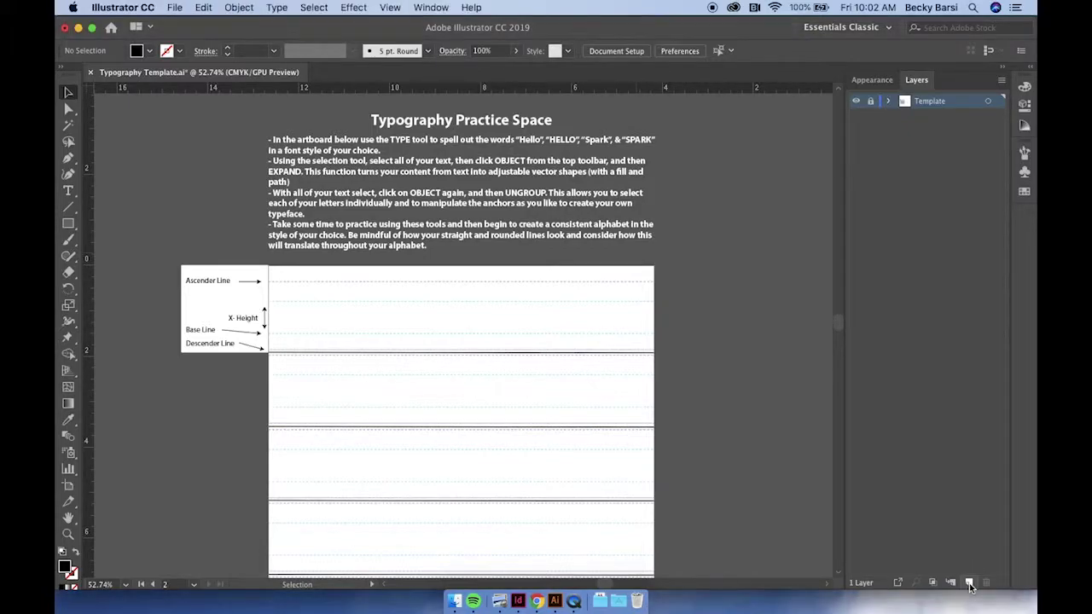
pyautogui.click(969, 582)
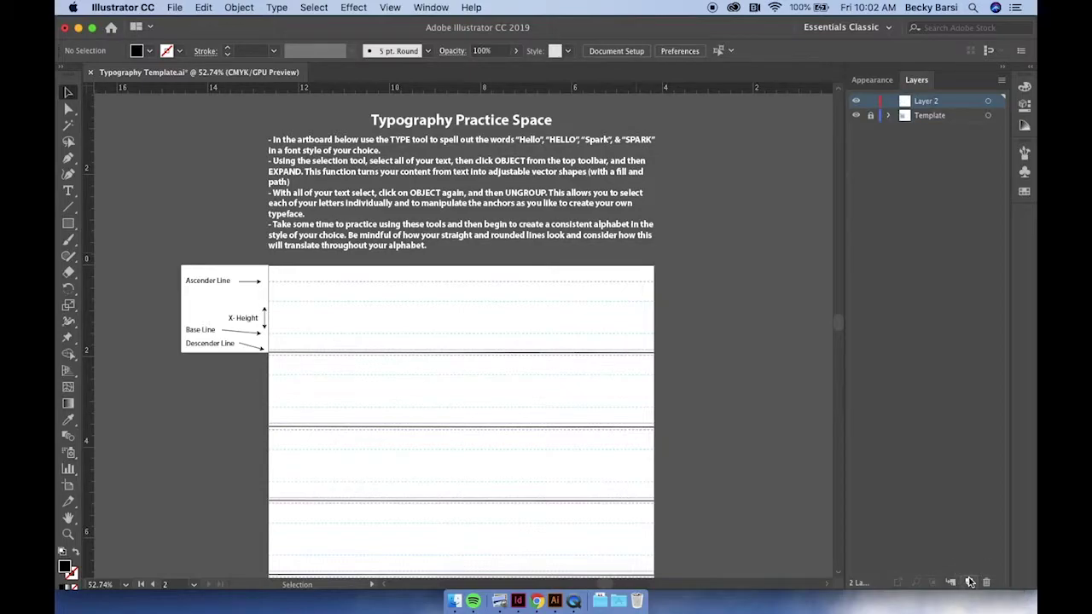
pyautogui.doubleClick(921, 103)
pyautogui.write('Practice')
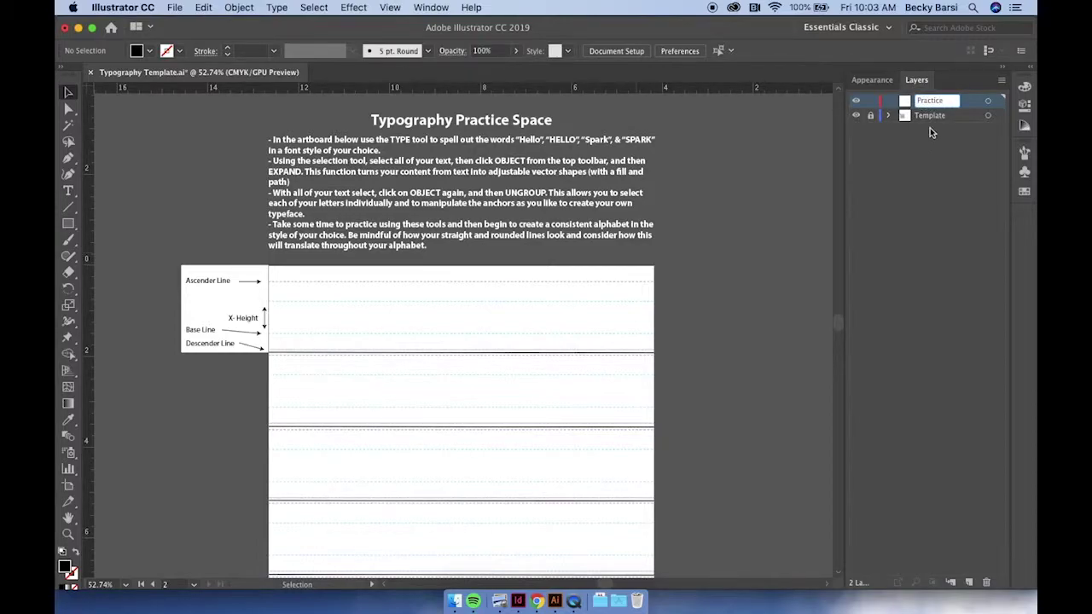
pyautogui.press('Return')
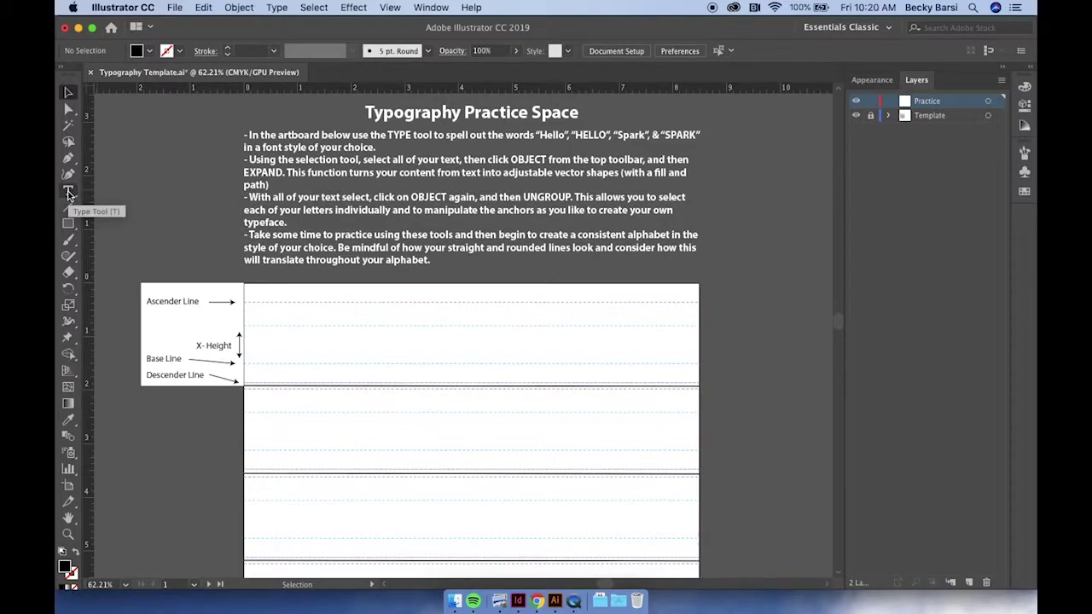
pyautogui.click(68, 193)
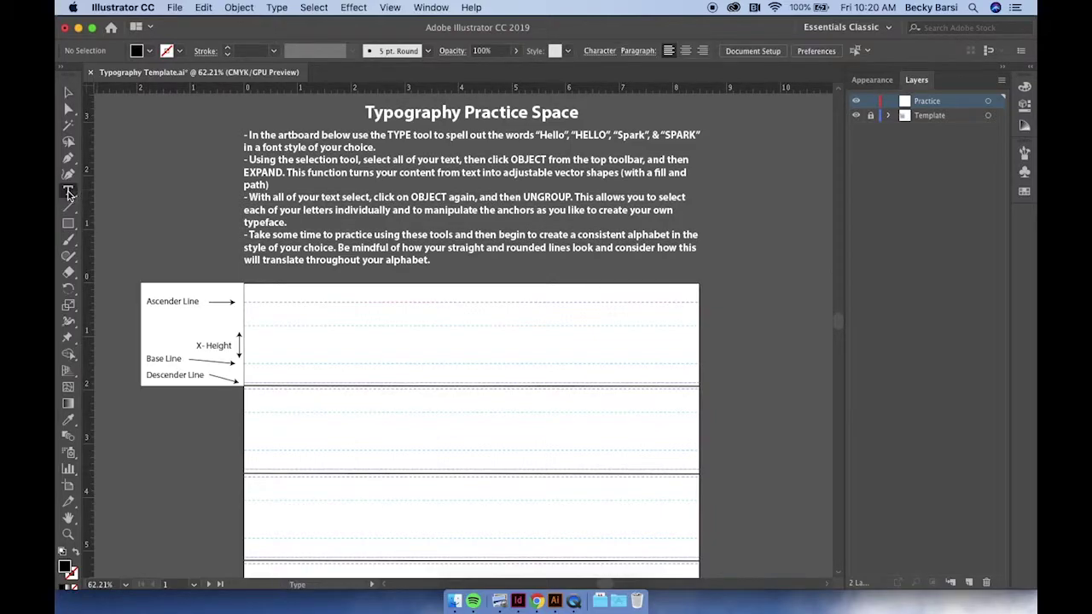
# Step: Type Hello, HELLO, Spark and SPARK on the four practice rows in Britannic Bold 48 pt
pyautogui.click(273, 319)
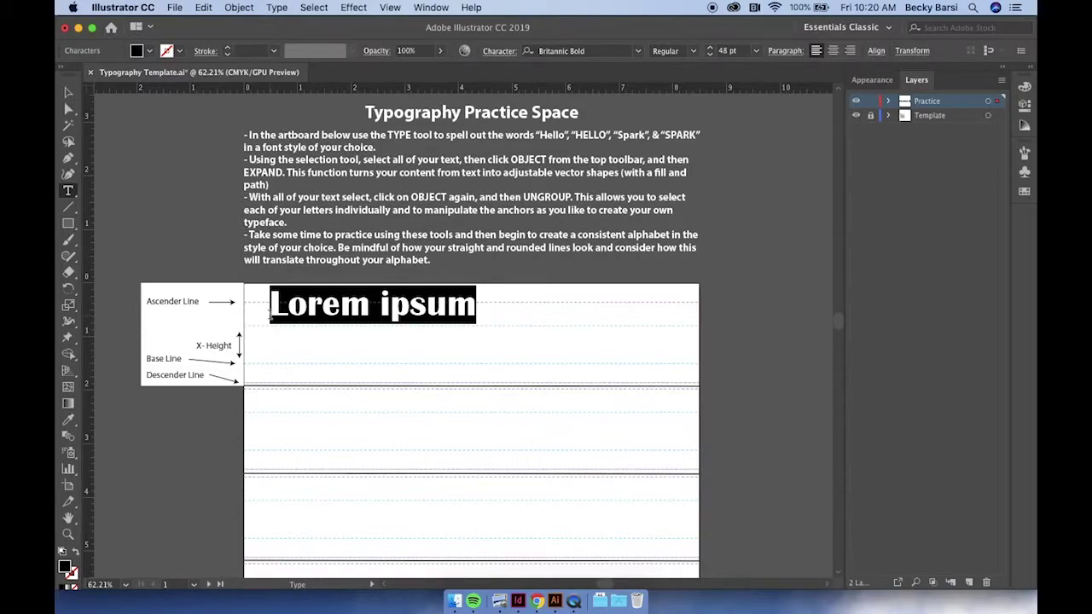
pyautogui.write('Hello')
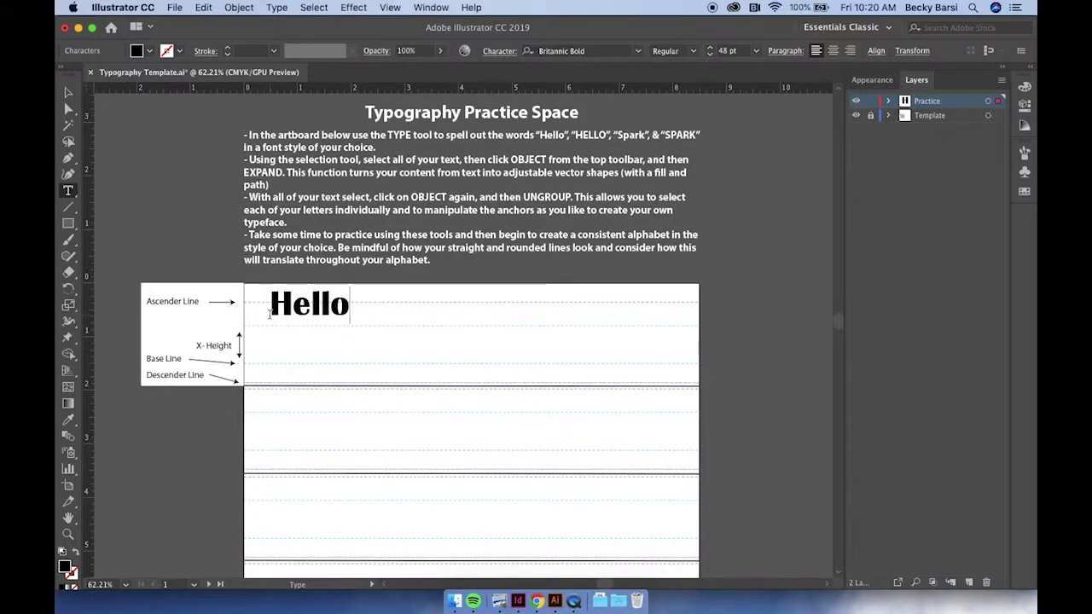
pyautogui.click(270, 406)
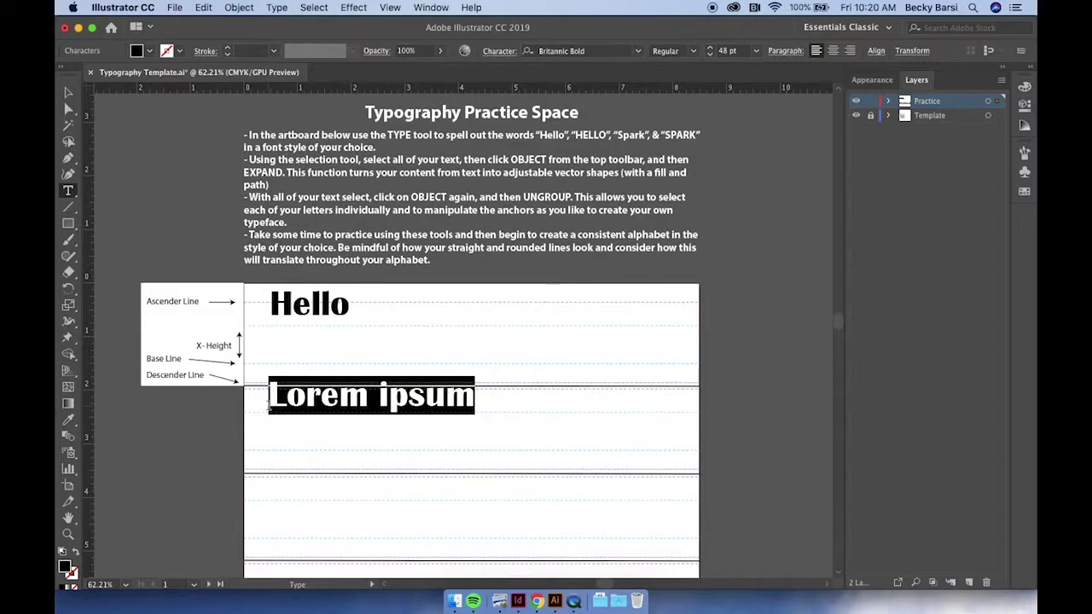
pyautogui.write('HELL')
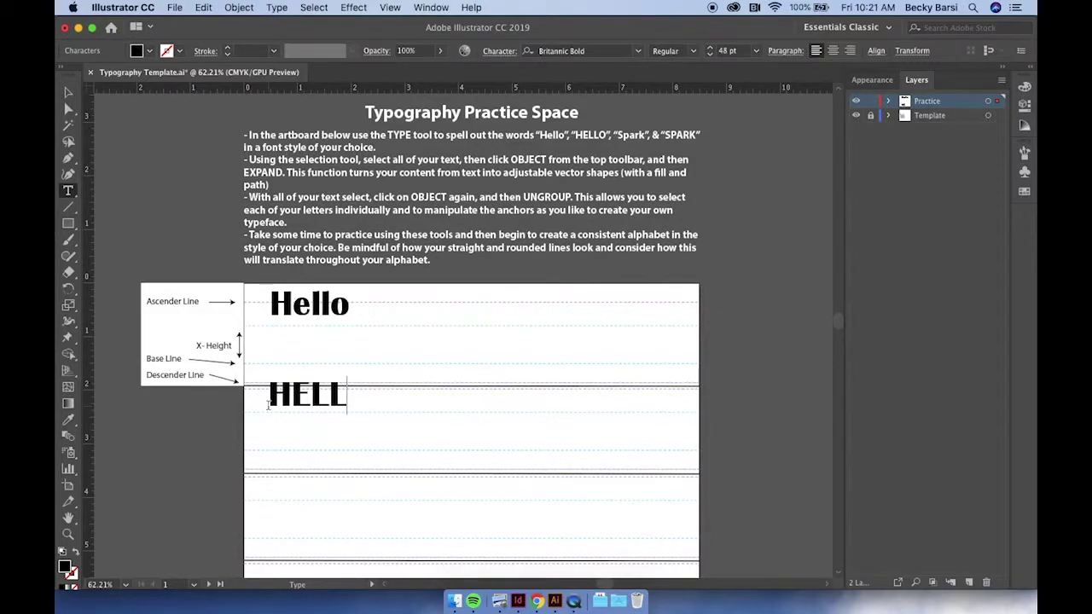
pyautogui.write('O')
pyautogui.keyDown('super'); pyautogui.click(281, 501); pyautogui.keyUp('super')
pyautogui.click(273, 497)
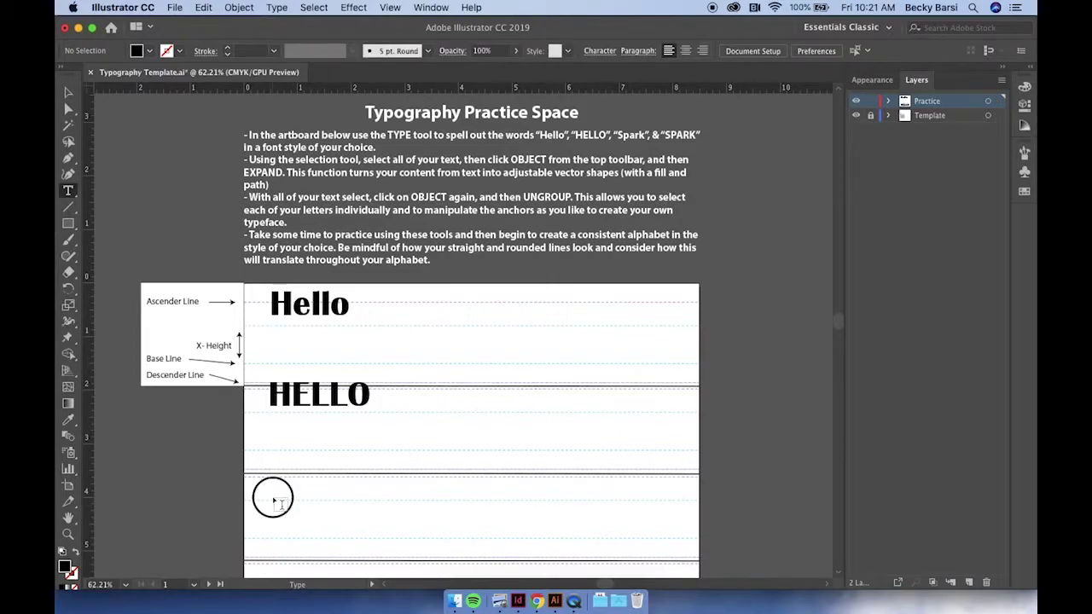
pyautogui.write('Spark')
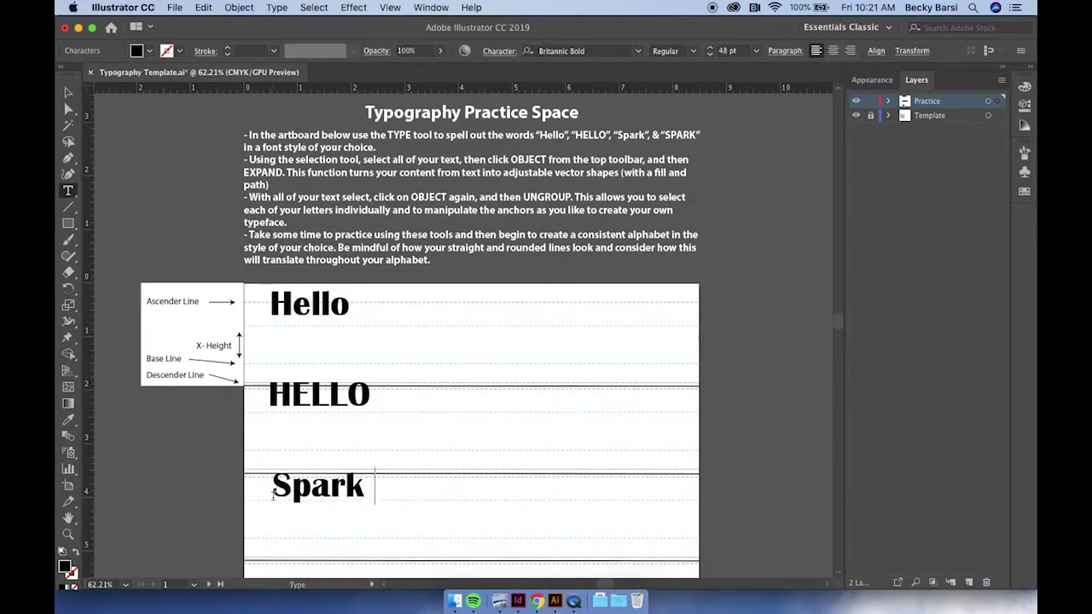
pyautogui.scroll(-1, 328, 476)
pyautogui.scroll(-3, 328, 476)
pyautogui.keyDown('super'); pyautogui.click(278, 477); pyautogui.keyUp('super')
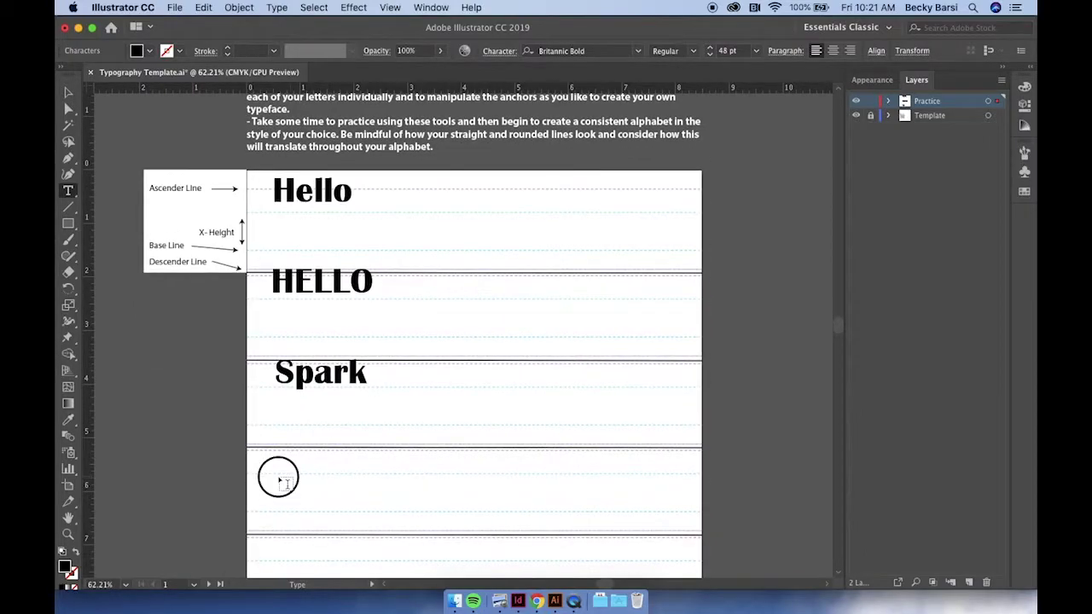
pyautogui.click(279, 477)
pyautogui.write('SPARK')
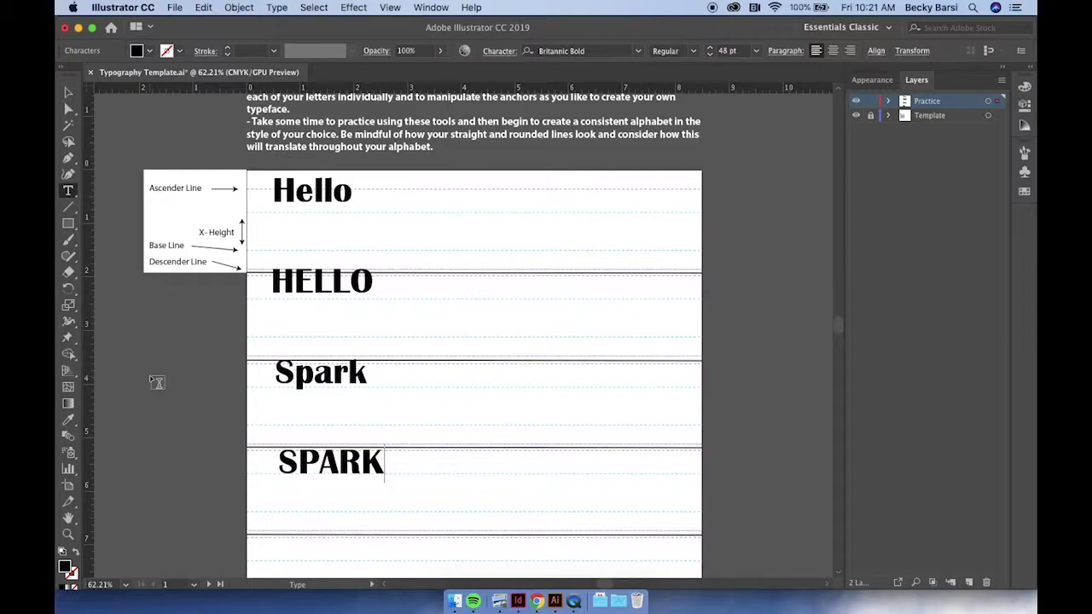
# Step: Select all four practice words and enlarge them to about 73 pt
pyautogui.click(72, 90)
pyautogui.click(70, 91)
pyautogui.moveTo(266, 179); pyautogui.dragTo(548, 532)
pyautogui.press('super+z')
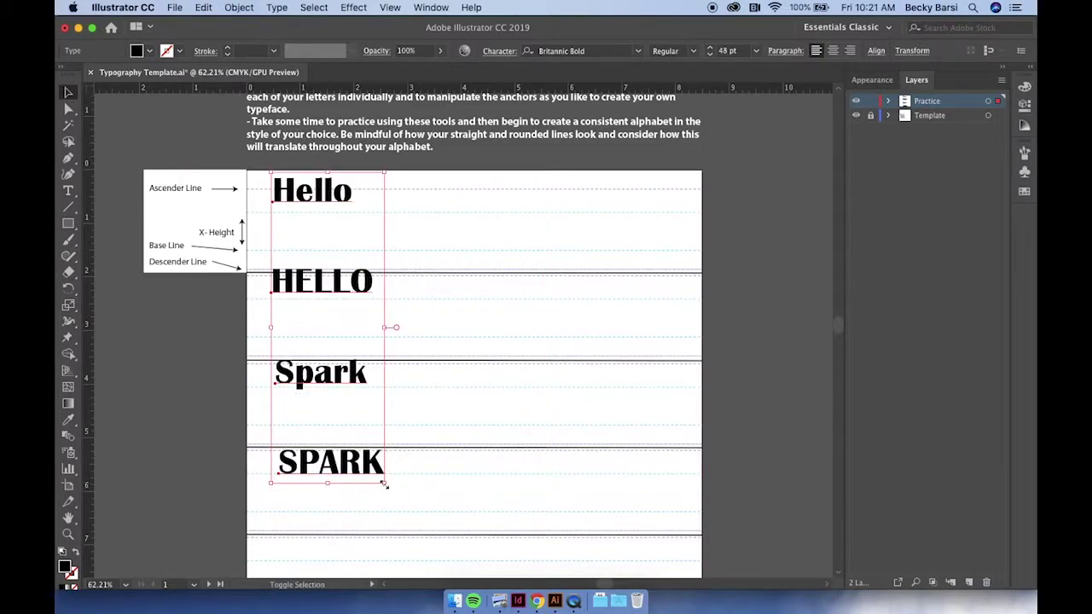
pyautogui.moveTo(384, 483); pyautogui.dragTo(485, 498)
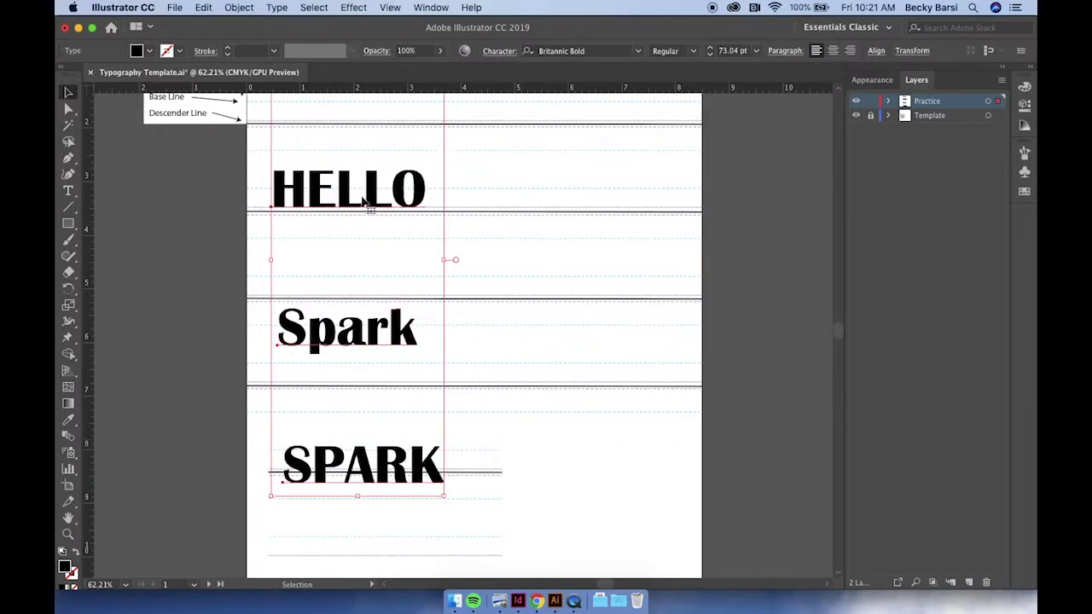
# Step: Move the Hello text down onto its guide row
pyautogui.scroll(4, 372, 326)
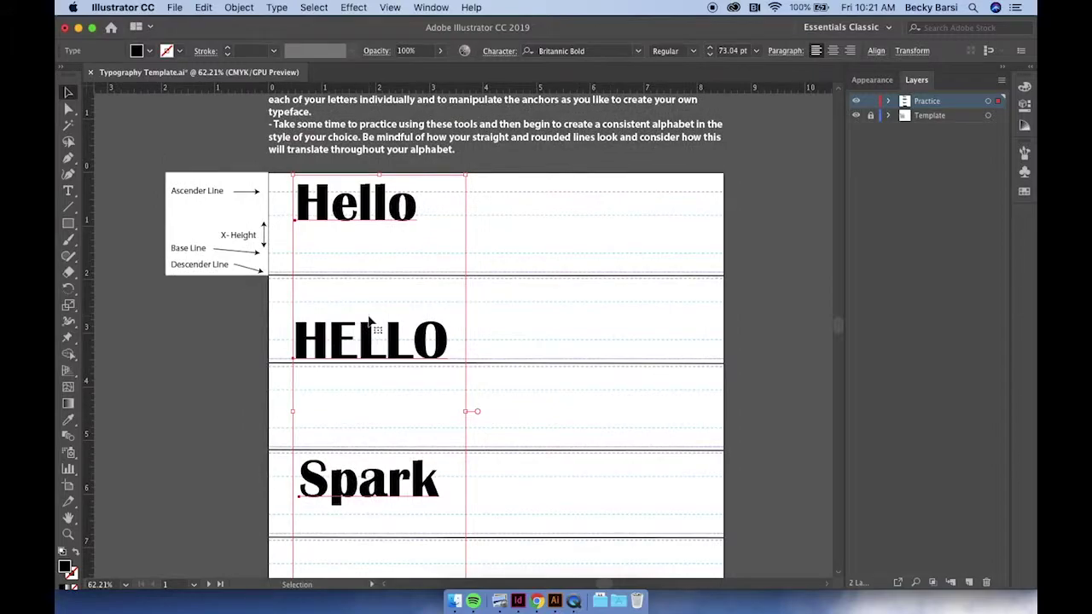
pyautogui.click(538, 227)
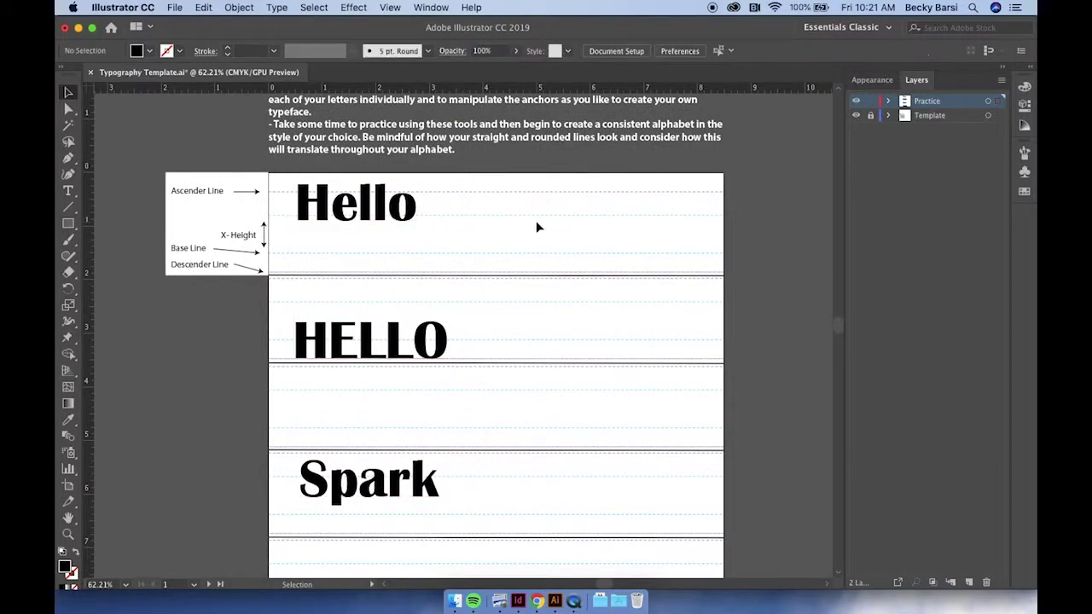
pyautogui.click(368, 210)
pyautogui.moveTo(368, 212); pyautogui.dragTo(362, 240)
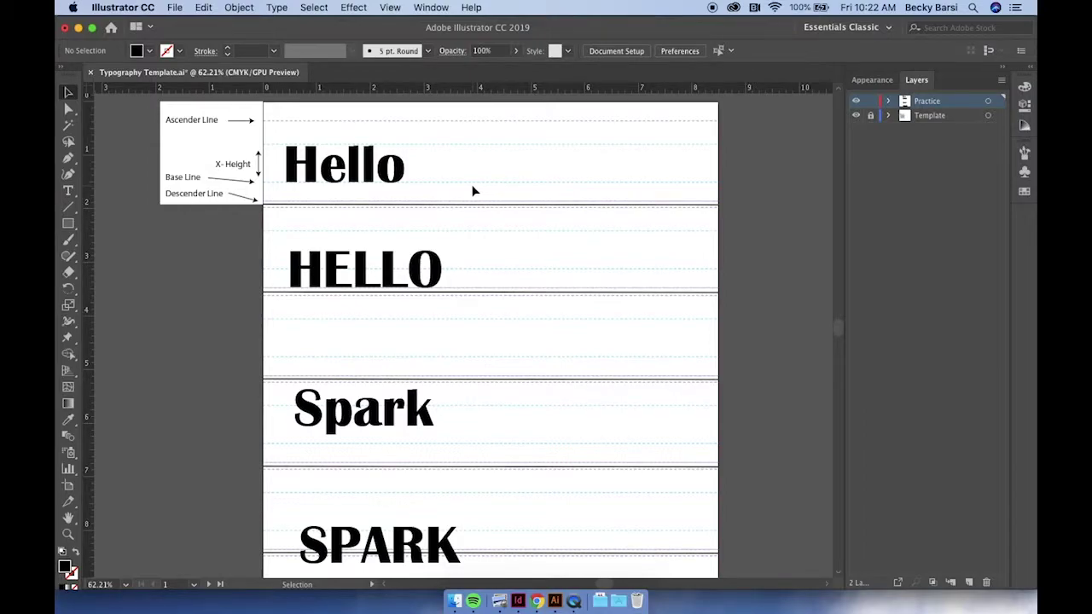
# Step: Change the font of all practice words to Arial Black
pyautogui.moveTo(309, 129); pyautogui.dragTo(466, 559)
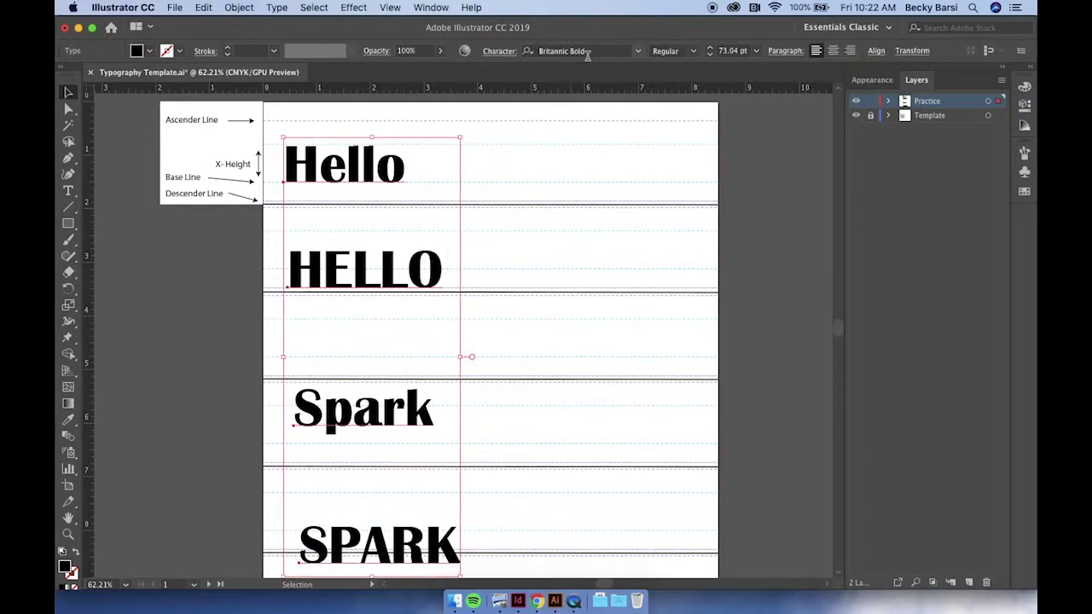
pyautogui.click(637, 50)
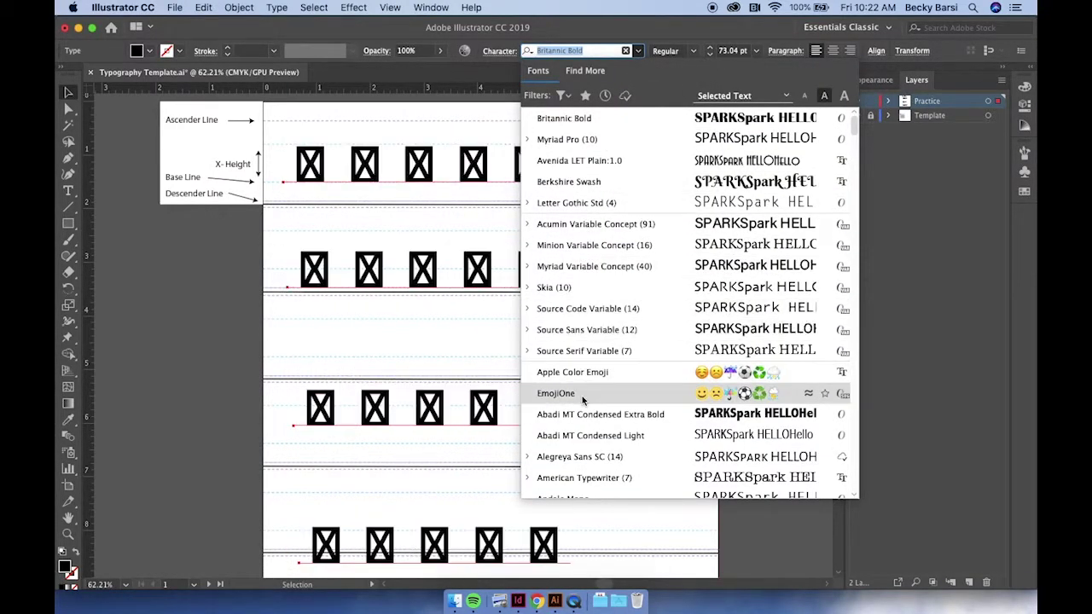
pyautogui.scroll(-8, 579, 437)
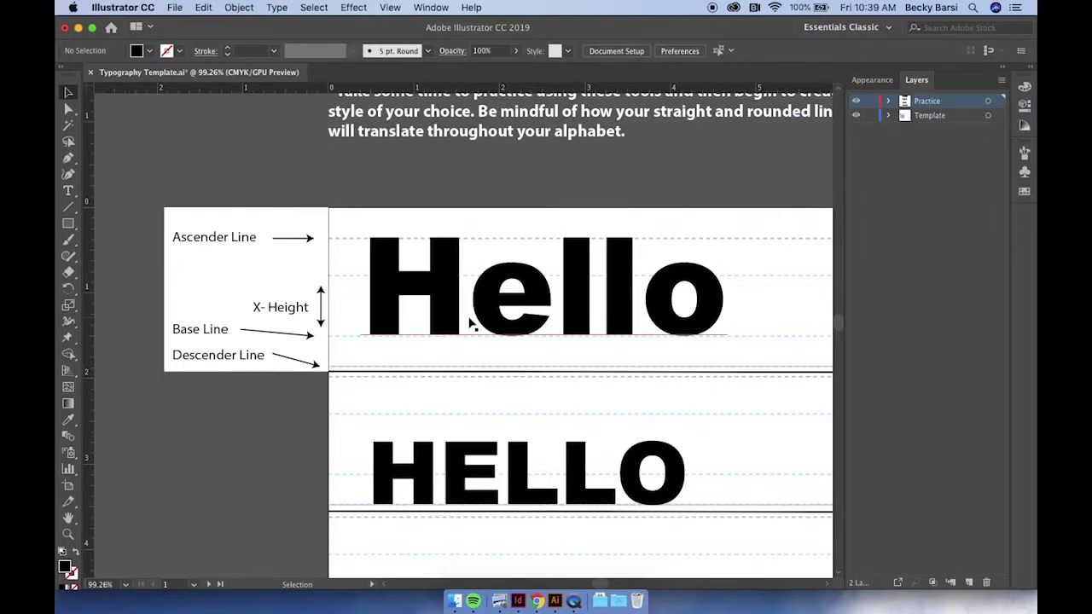
# Step: Expand the Hello text into outlined letter shapes with Object and Fill checked
pyautogui.click(450, 290)
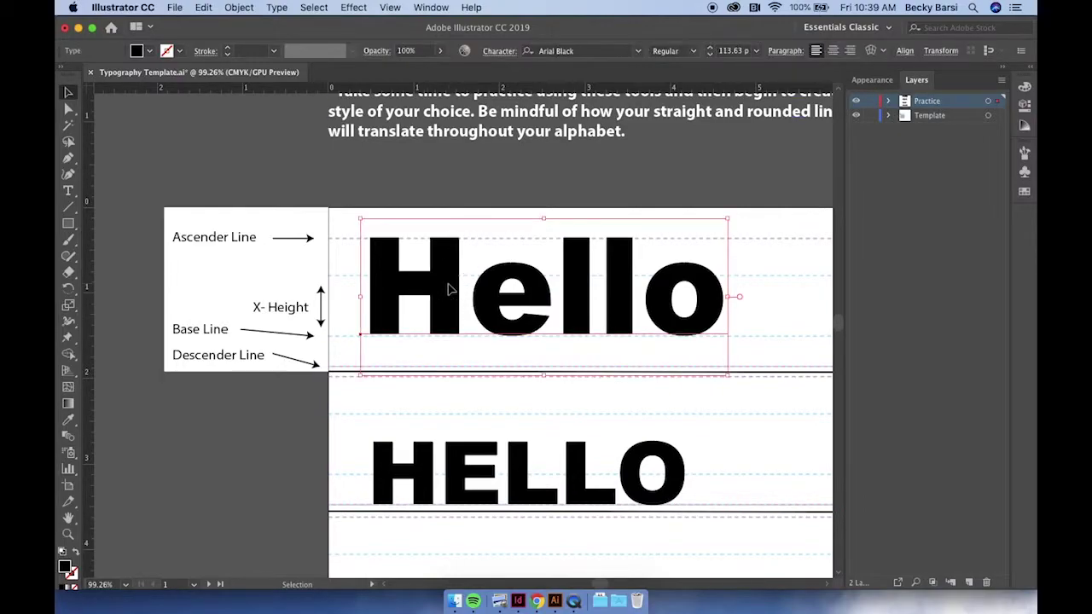
pyautogui.click(239, 8)
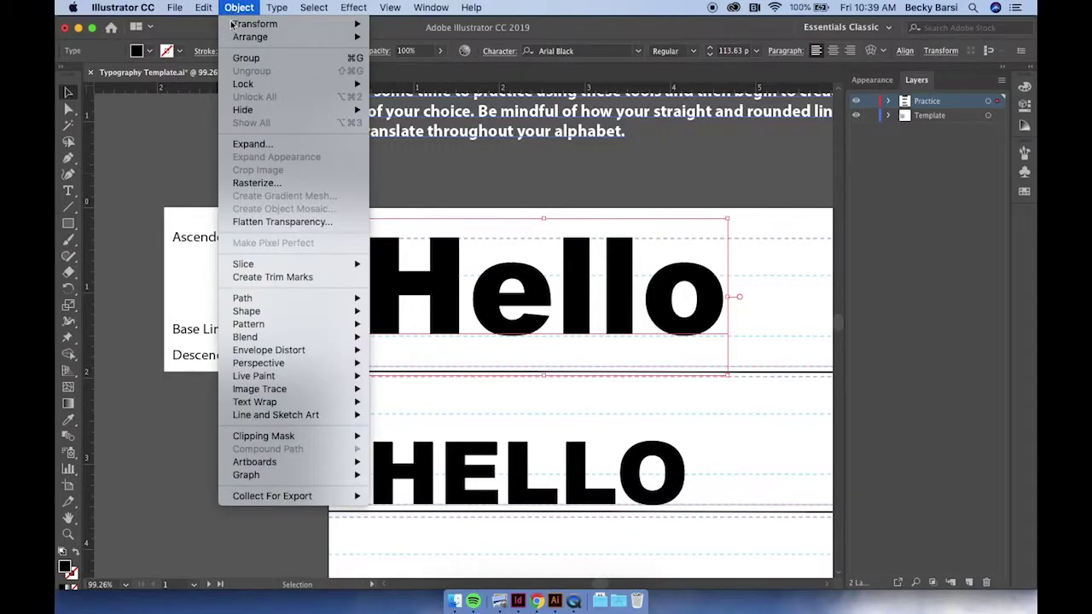
pyautogui.click(251, 145)
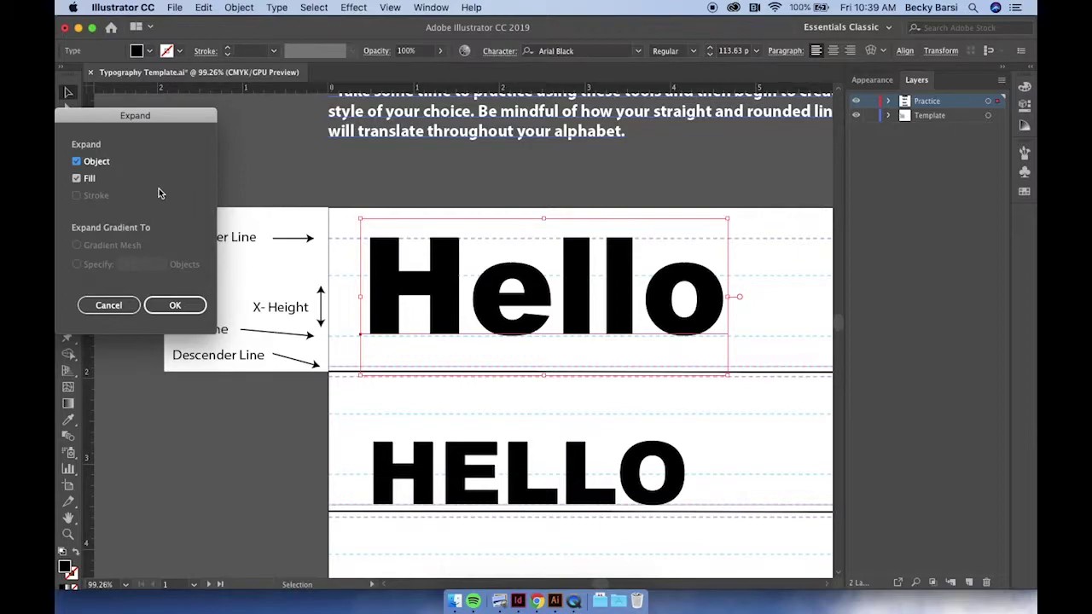
pyautogui.click(177, 306)
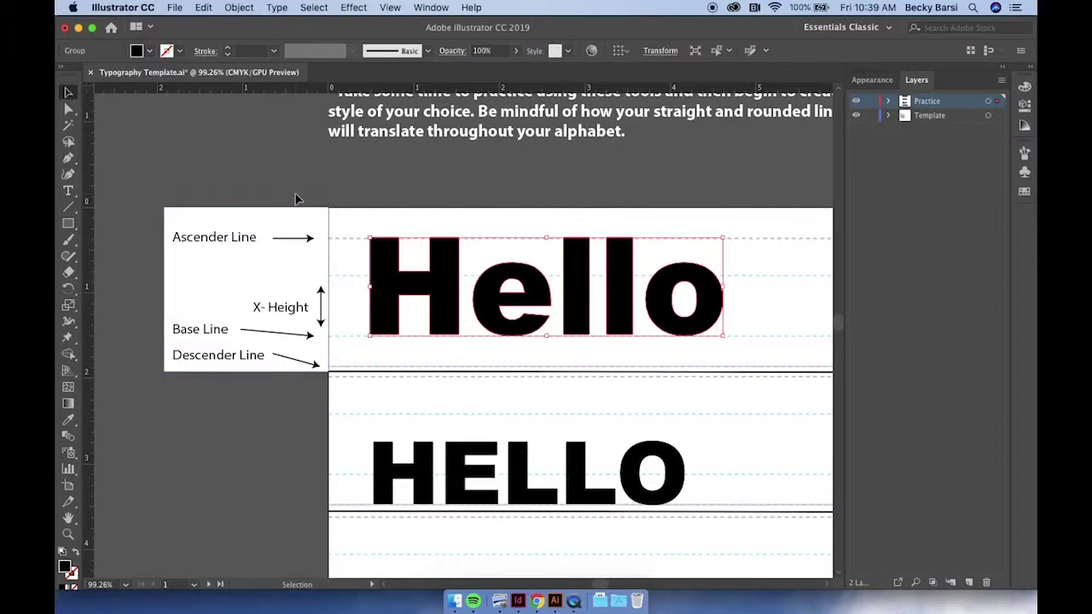
# Step: Pull the H's top-left corner up and left, and round its upper gap's inner corner
pyautogui.click(68, 109)
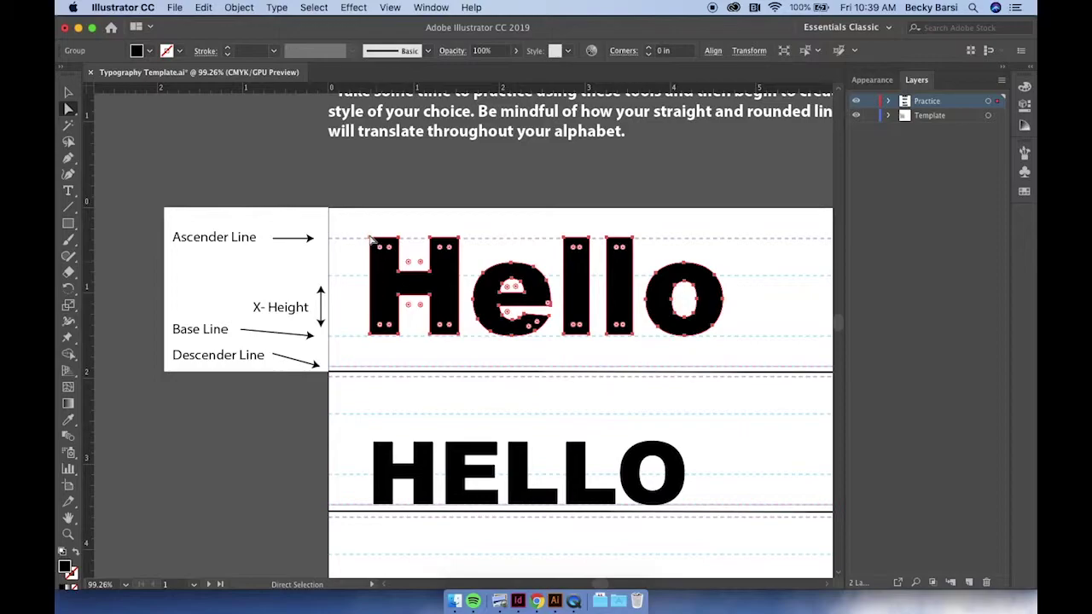
pyautogui.moveTo(372, 242); pyautogui.dragTo(376, 246)
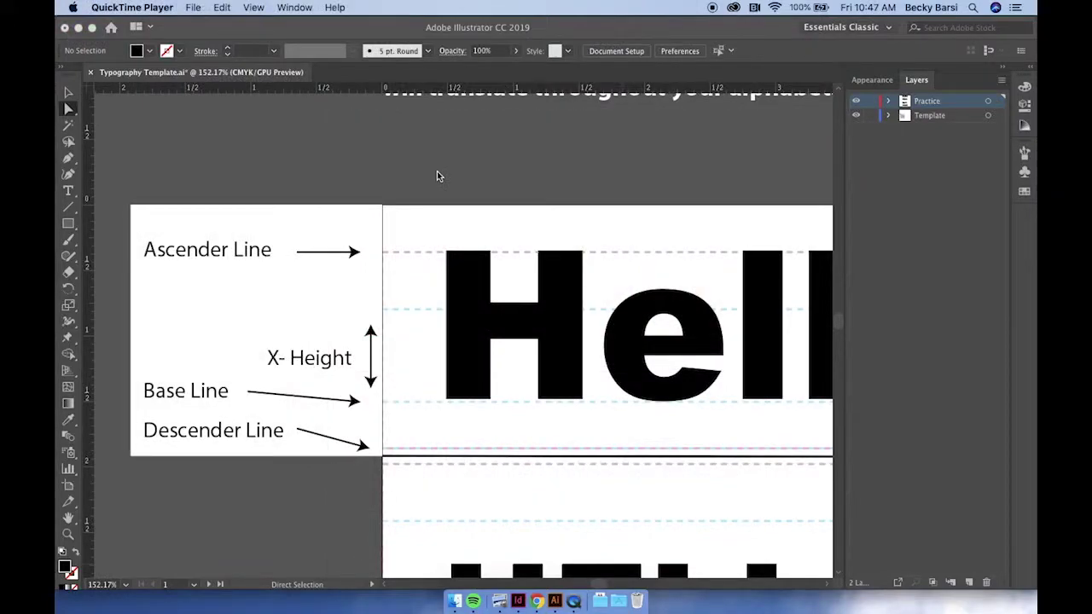
pyautogui.click(456, 289)
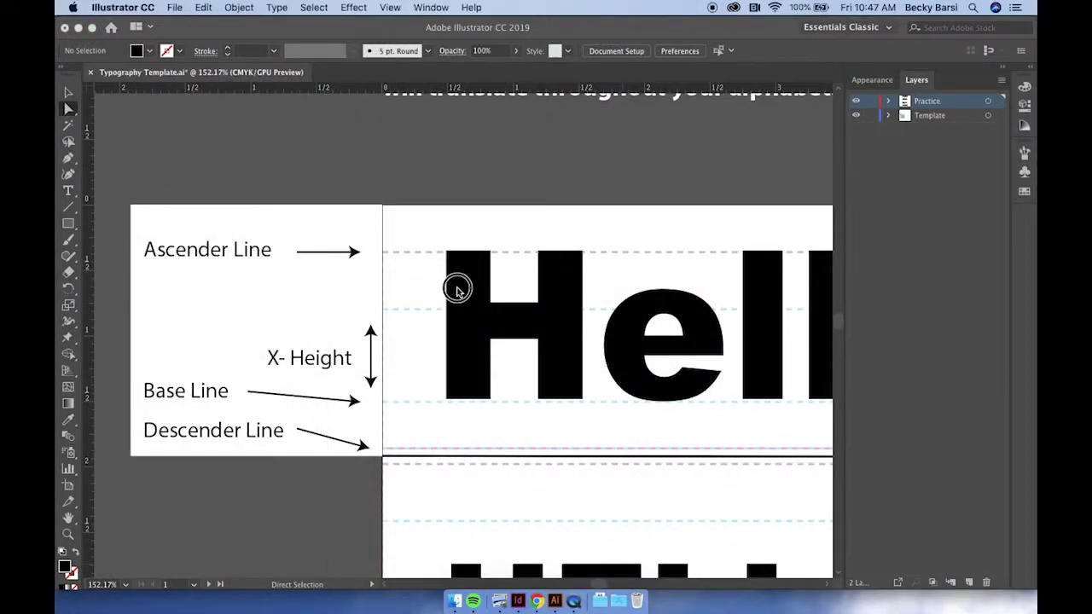
pyautogui.click(455, 291)
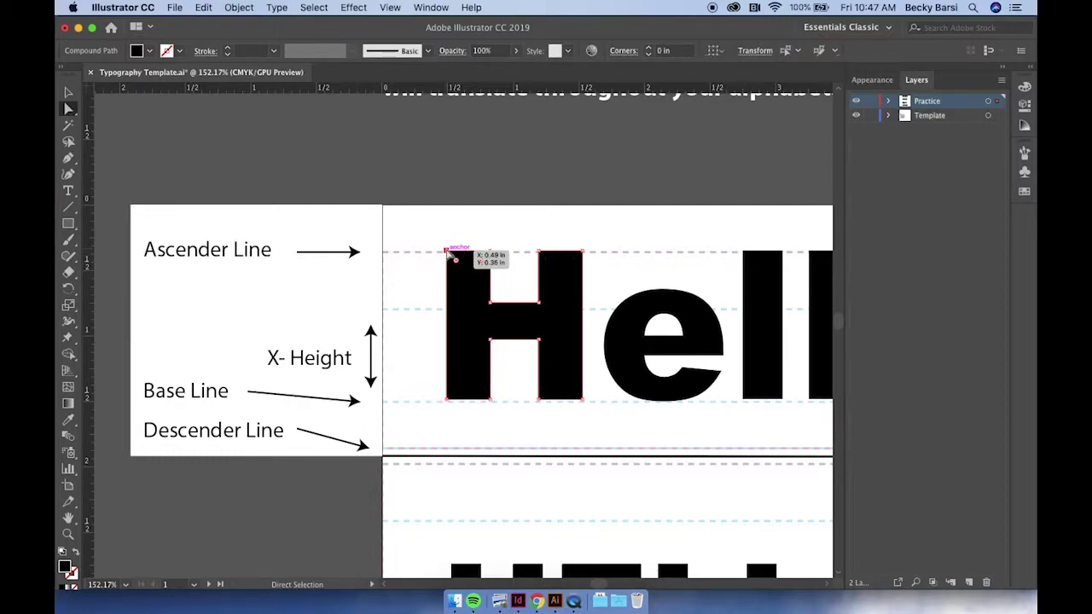
pyautogui.click(445, 252)
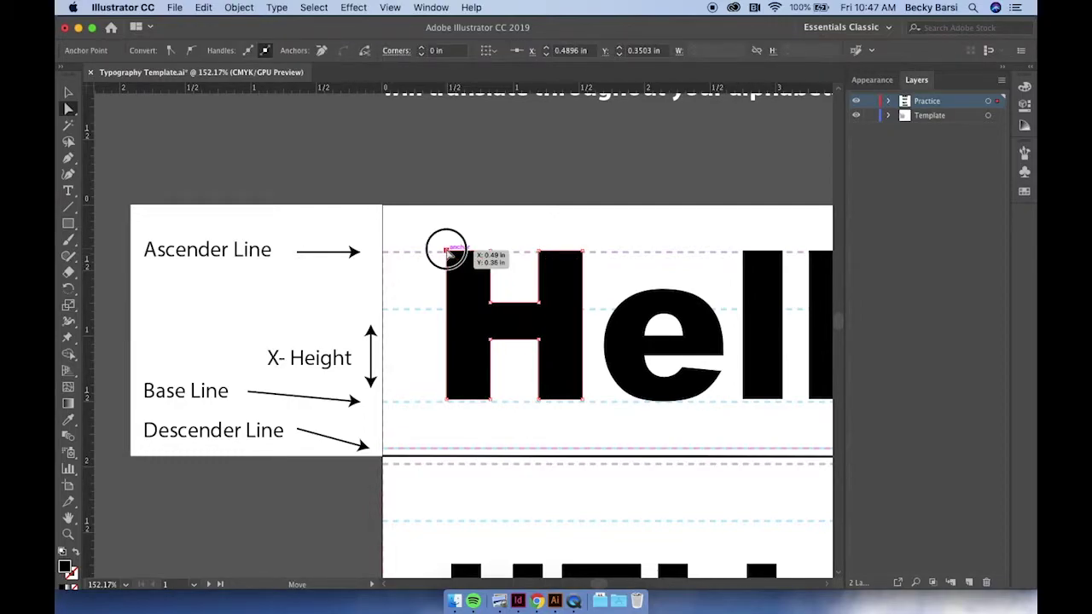
pyautogui.moveTo(445, 251); pyautogui.dragTo(420, 206)
pyautogui.scroll(10, 496, 292)
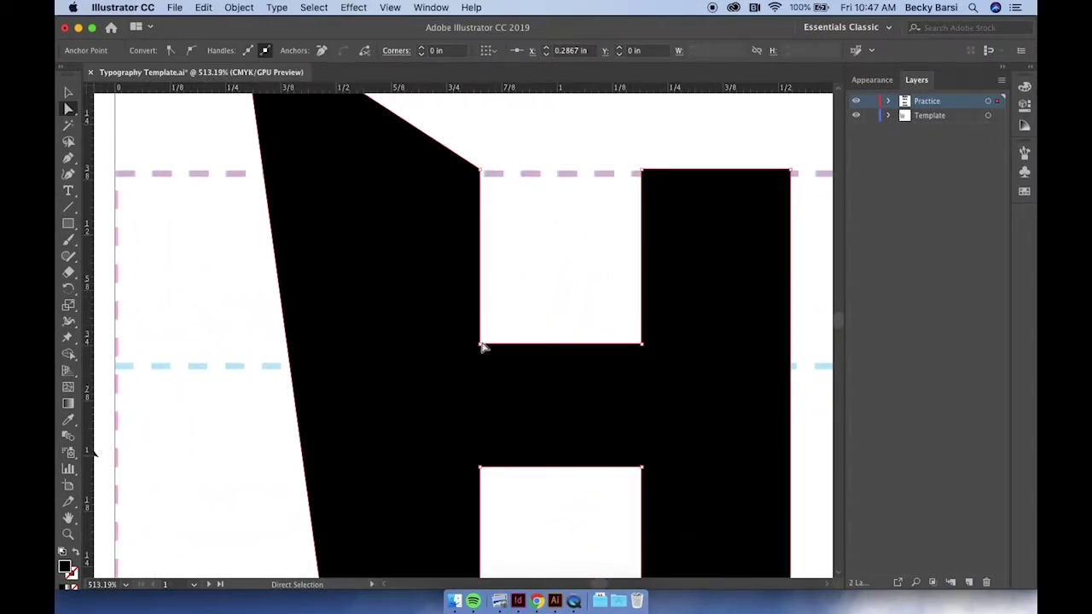
pyautogui.click(481, 346)
pyautogui.moveTo(490, 338); pyautogui.dragTo(565, 254)
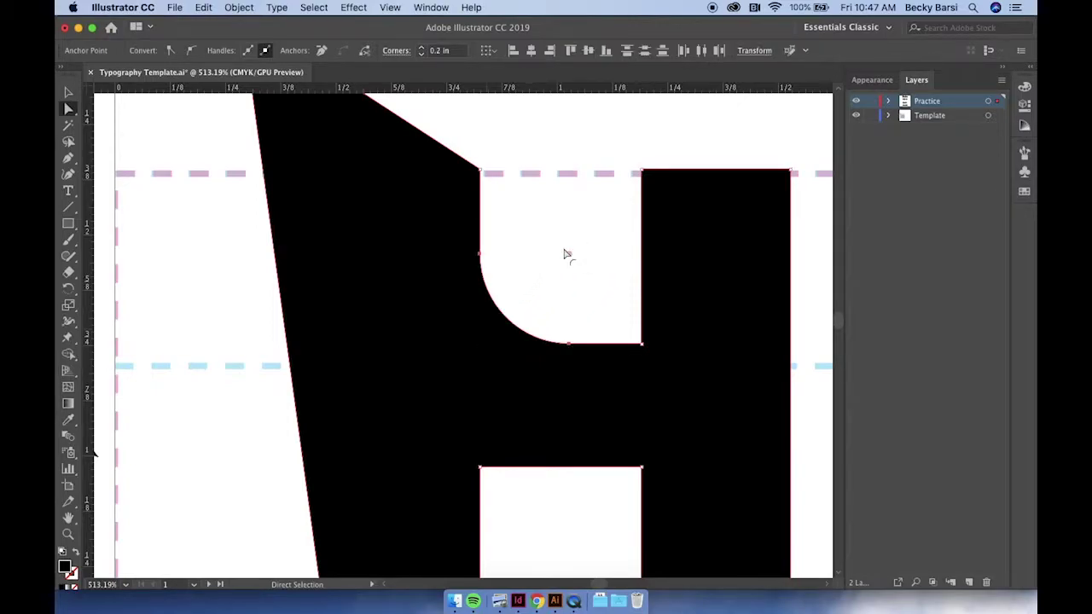
# Step: Slant the H's right stem and stretch a bottom corner into a spike below the baseline
pyautogui.hscroll(5, 564, 254)
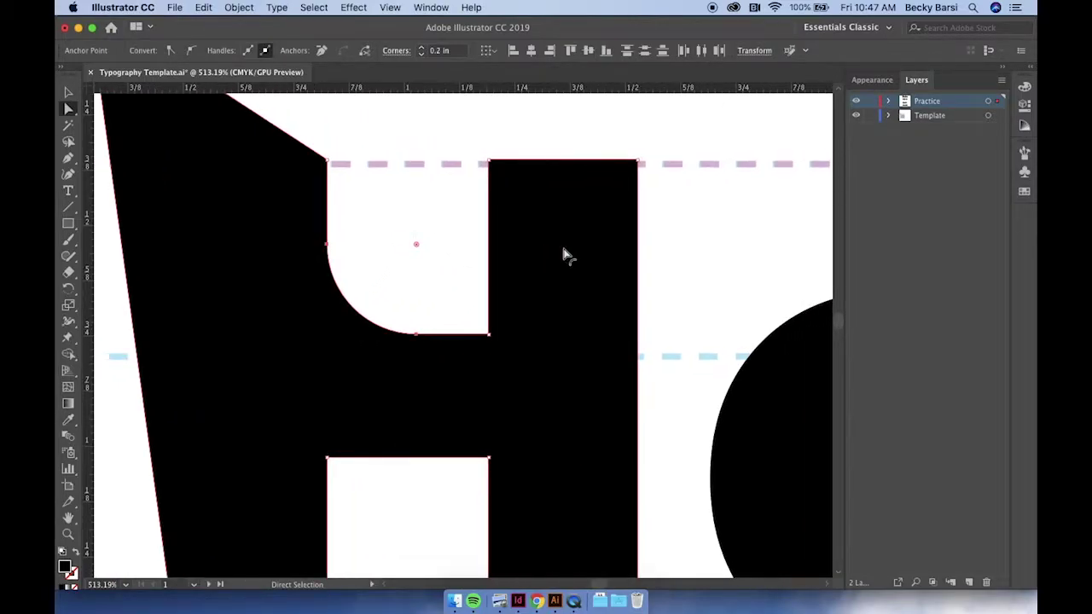
pyautogui.click(638, 160)
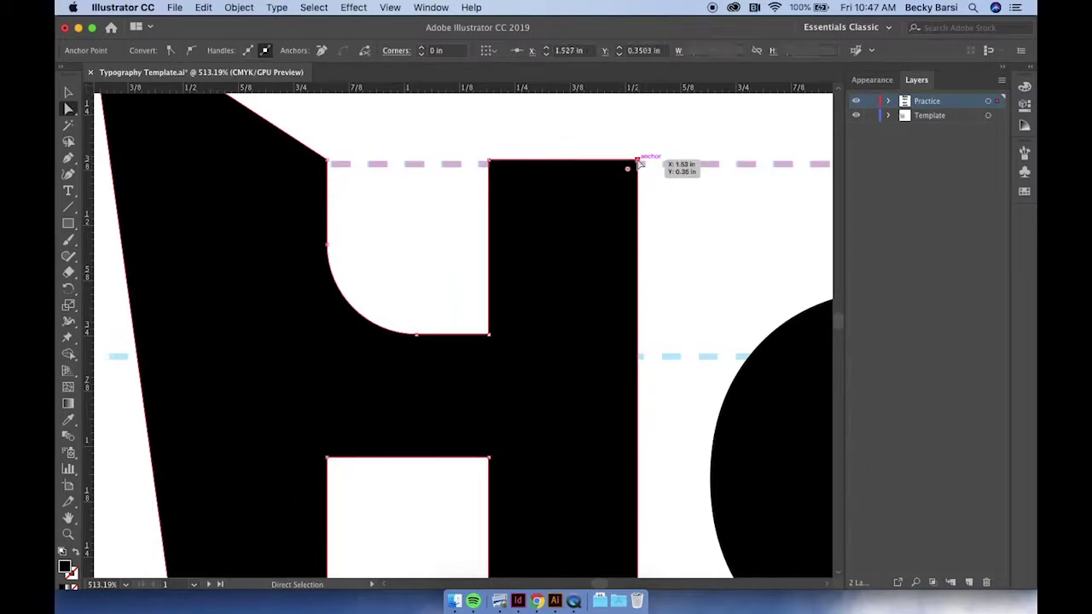
pyautogui.moveTo(638, 161); pyautogui.dragTo(595, 202)
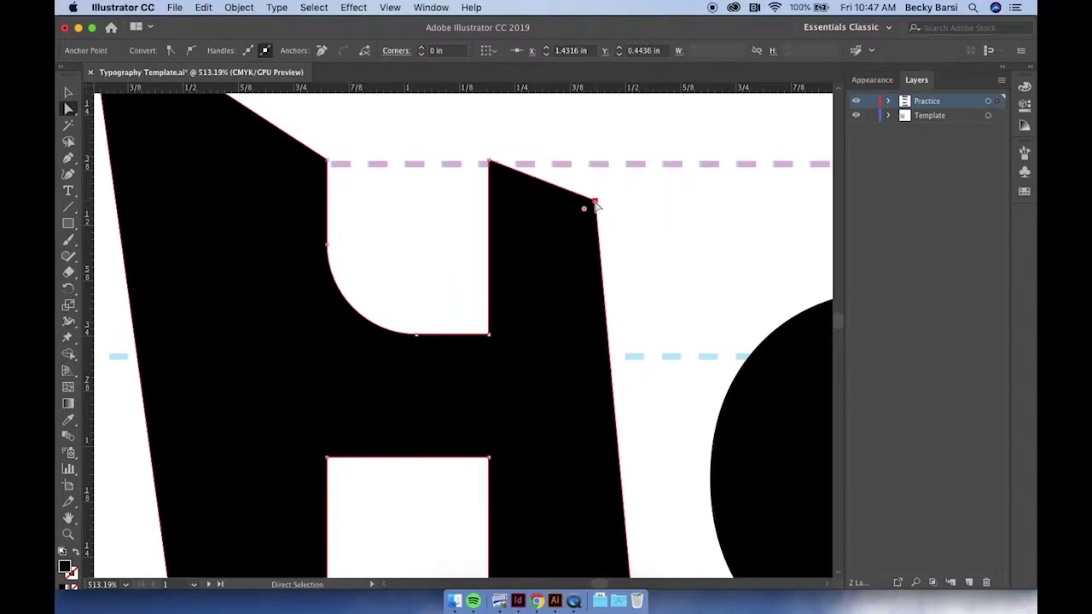
pyautogui.scroll(-6, 539, 356)
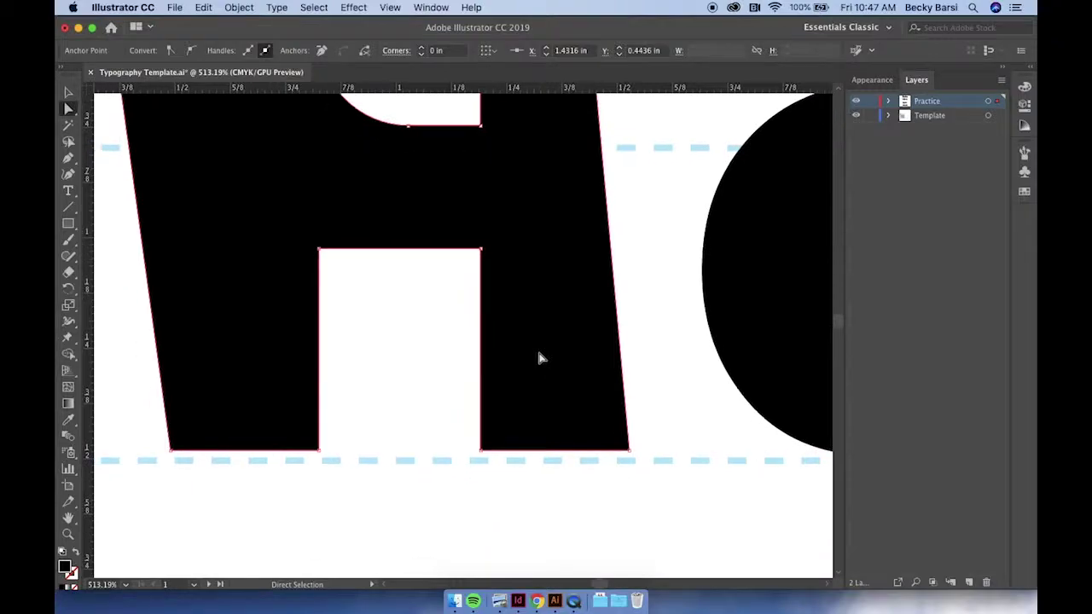
pyautogui.click(482, 449)
pyautogui.moveTo(482, 450); pyautogui.dragTo(412, 533)
pyautogui.click(383, 429)
pyautogui.scroll(-5, 383, 429)
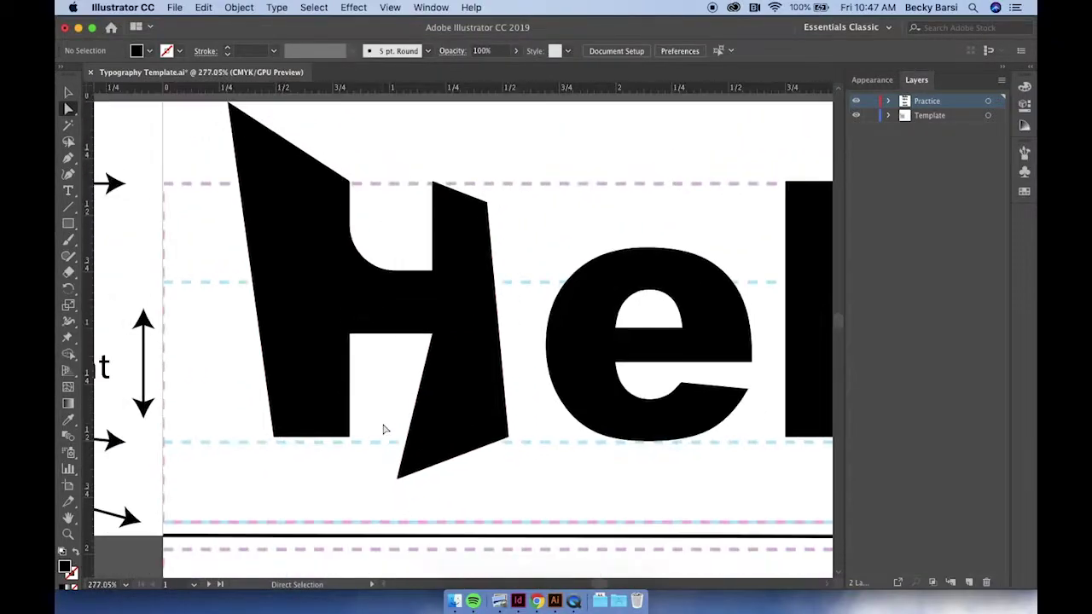
pyautogui.scroll(-1, 383, 429)
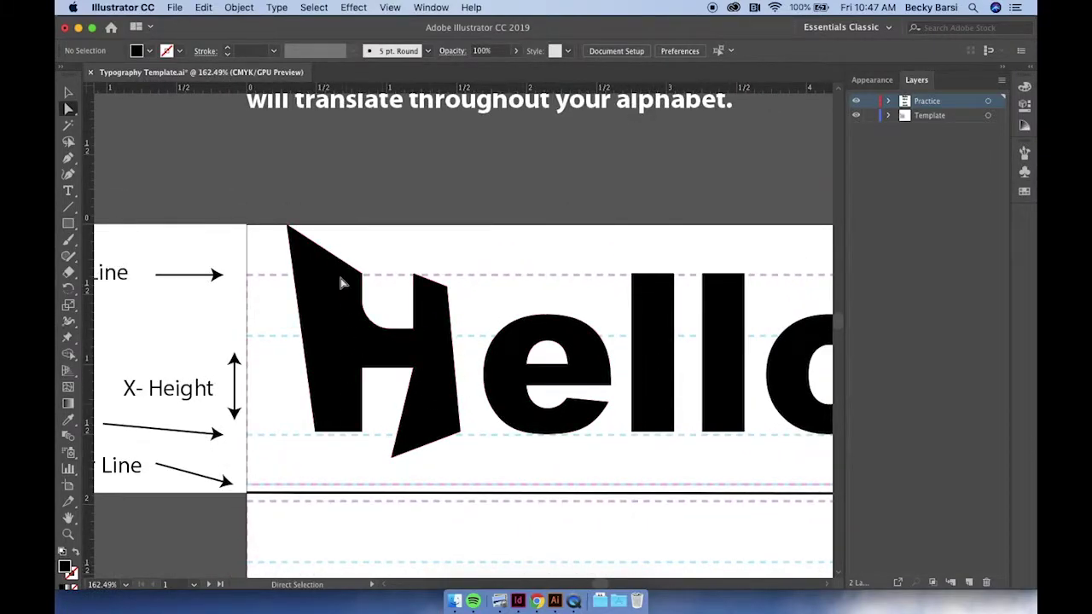
pyautogui.click(528, 334)
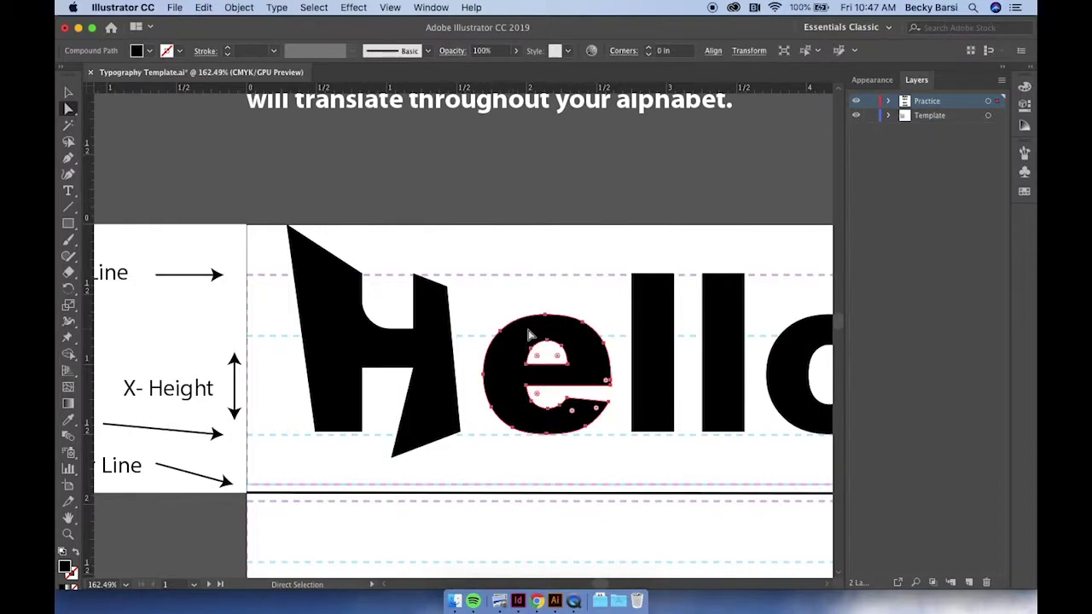
# Step: Drag the e's top anchor up to the ascender line and adjust its handle into a curved peak
pyautogui.scroll(5, 529, 335)
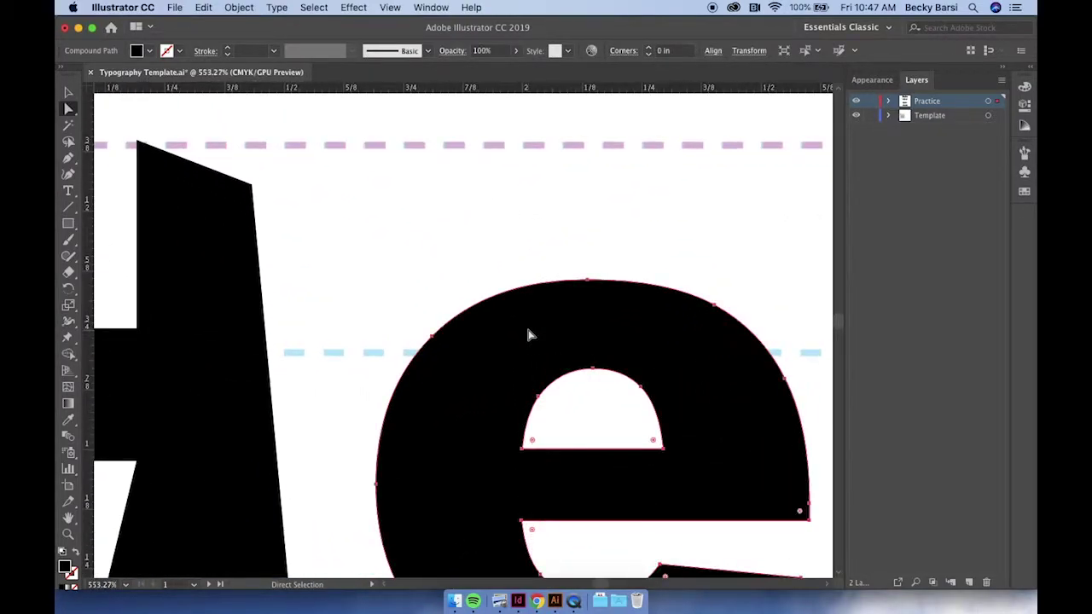
pyautogui.click(588, 281)
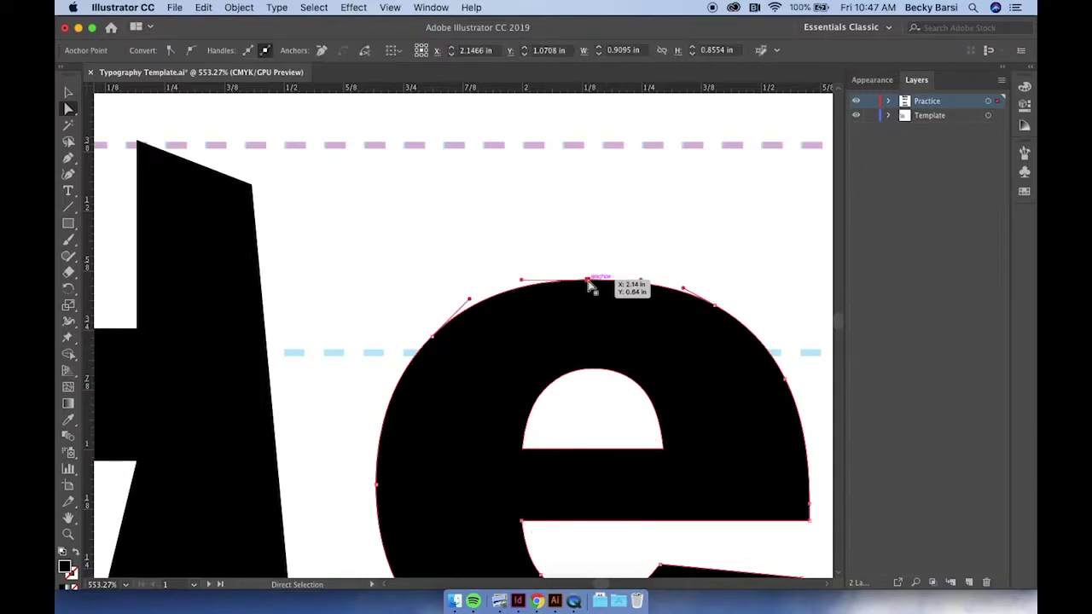
pyautogui.scroll(-2, 588, 286)
pyautogui.hscroll(3, 588, 286)
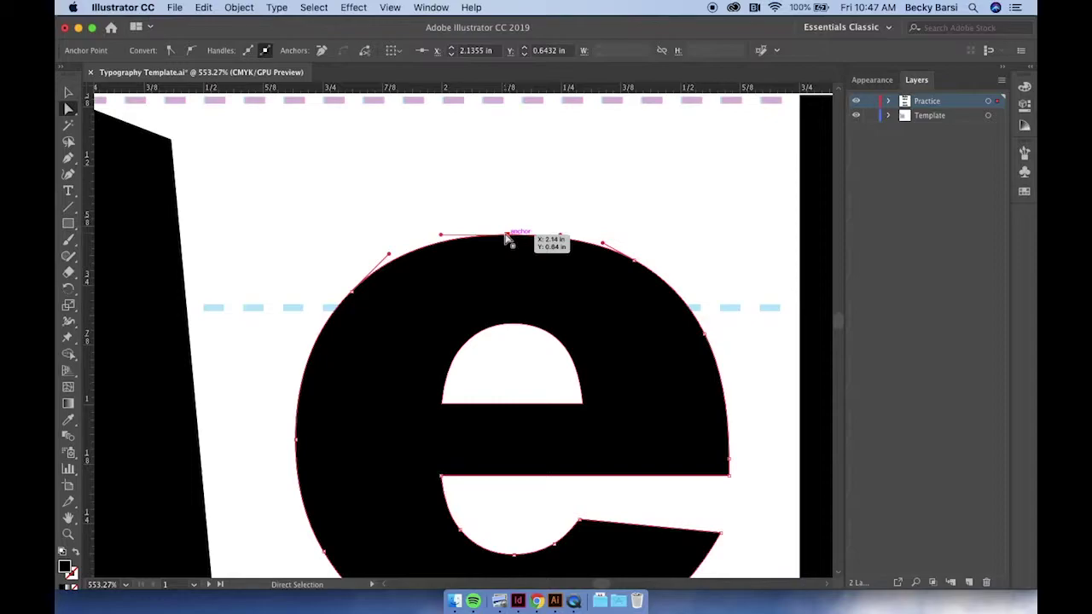
pyautogui.moveTo(507, 237); pyautogui.dragTo(507, 109)
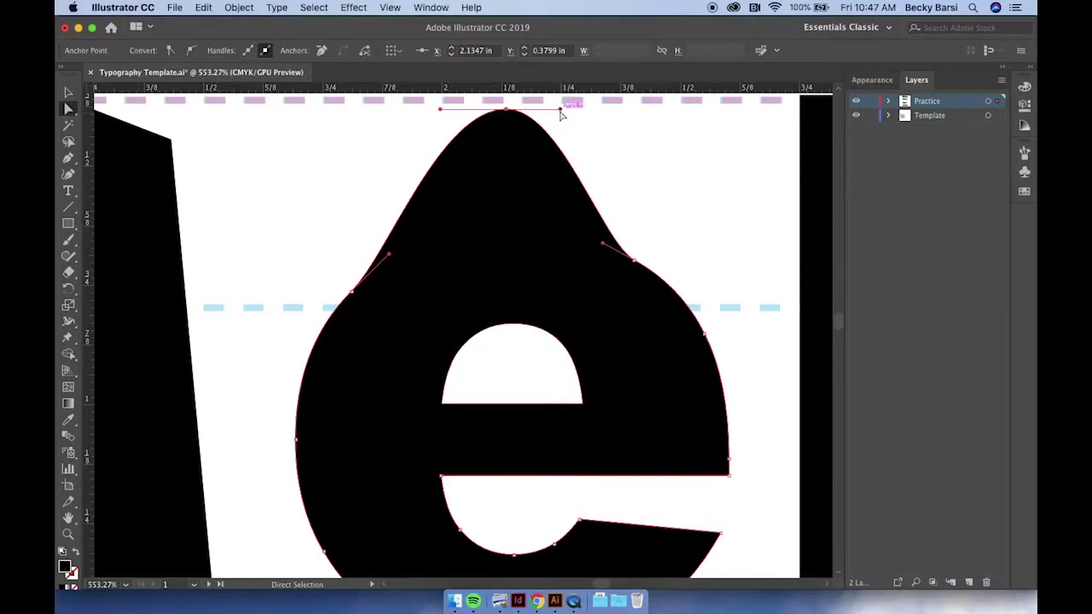
pyautogui.moveTo(561, 111); pyautogui.dragTo(470, 194)
pyautogui.click(651, 179)
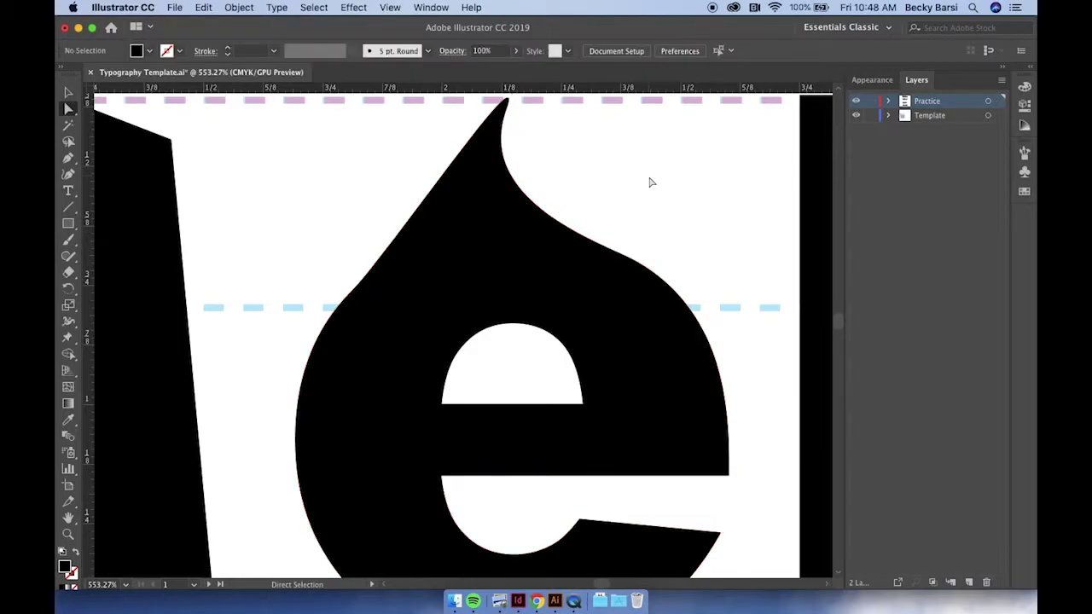
pyautogui.scroll(-1, 650, 183)
pyautogui.scroll(-6, 650, 183)
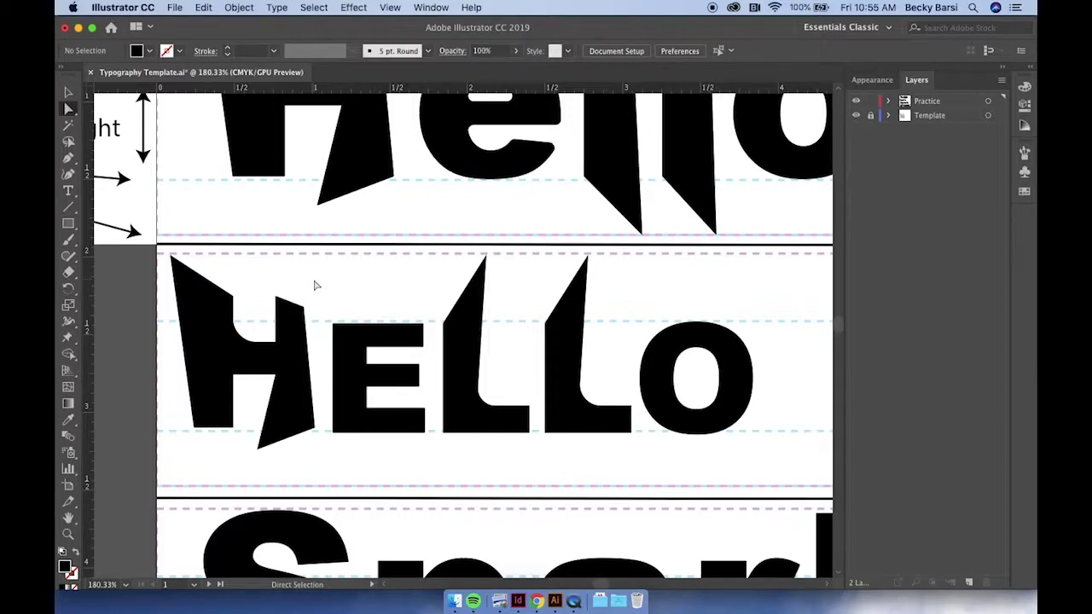
# Step: Add an anchor point on the top edge of HELLO's E and pull it up into a peak
pyautogui.click(349, 356)
pyautogui.scroll(5, 349, 356)
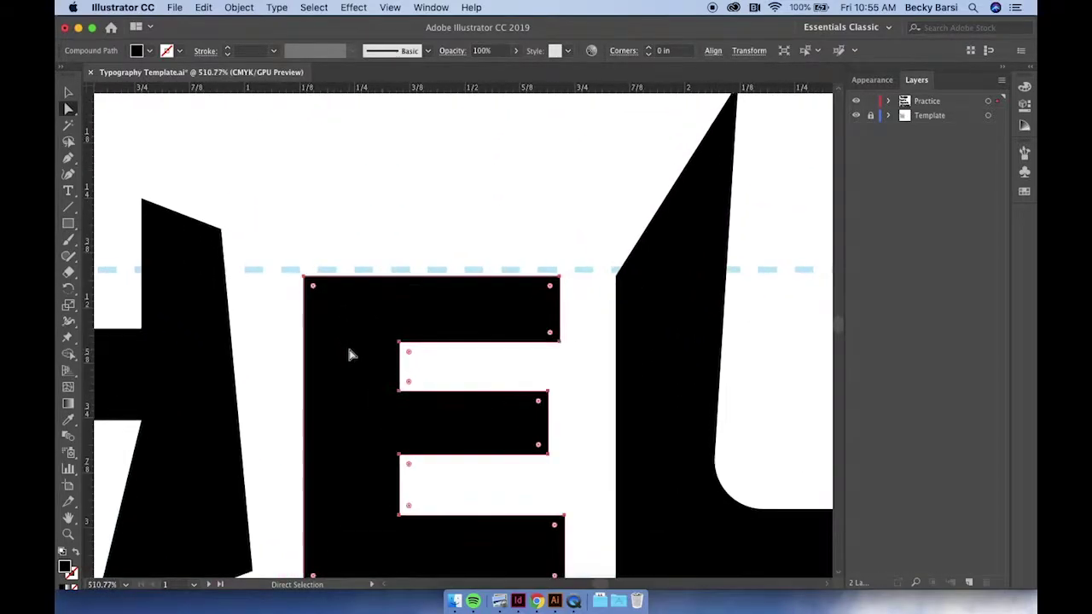
pyautogui.click(68, 161)
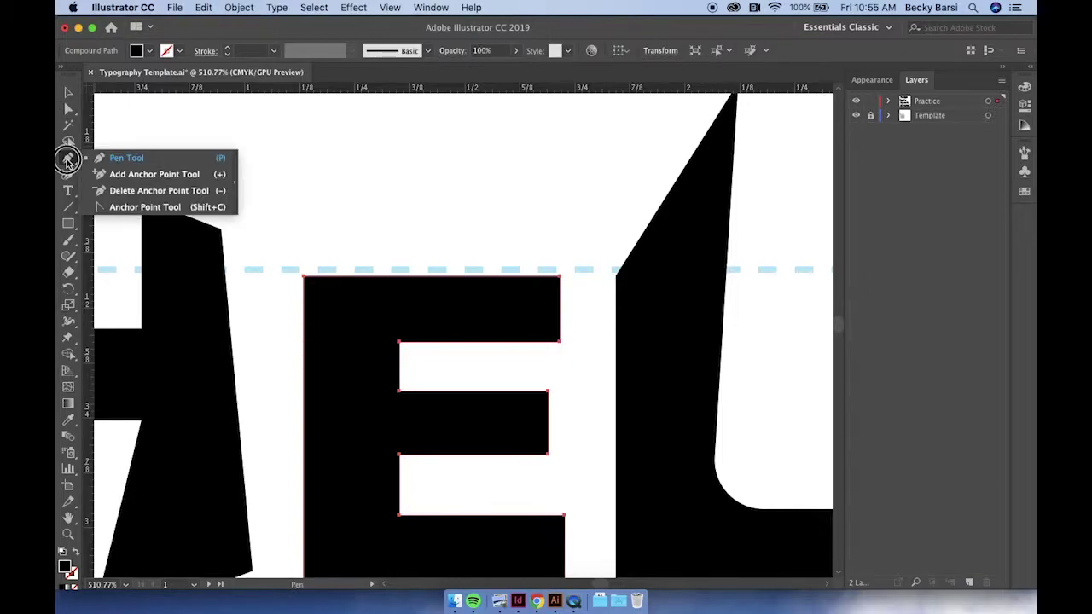
pyautogui.moveTo(68, 161); pyautogui.dragTo(124, 178)
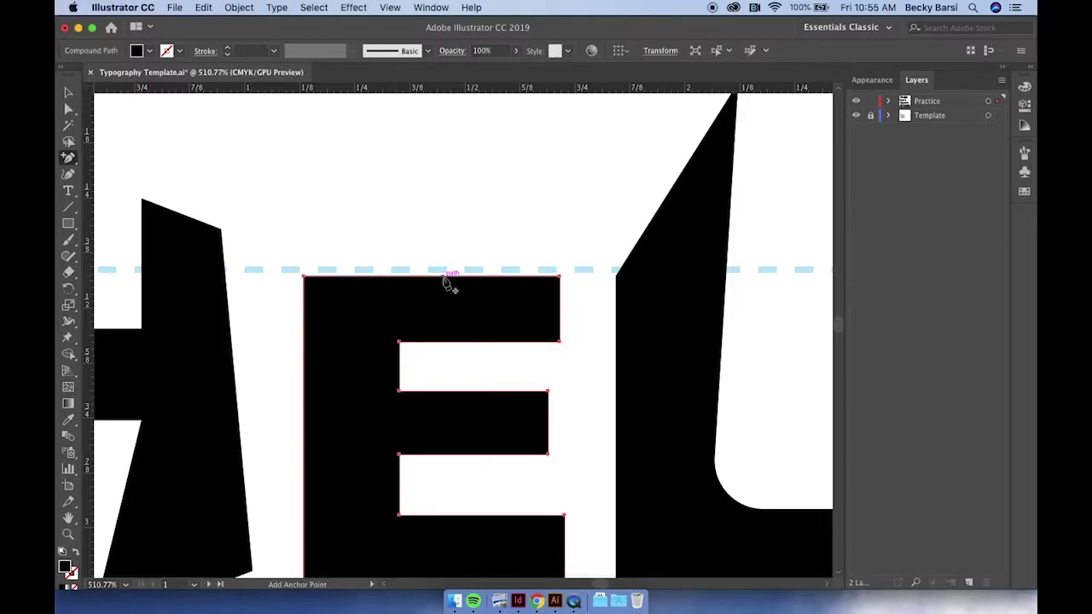
pyautogui.click(510, 276)
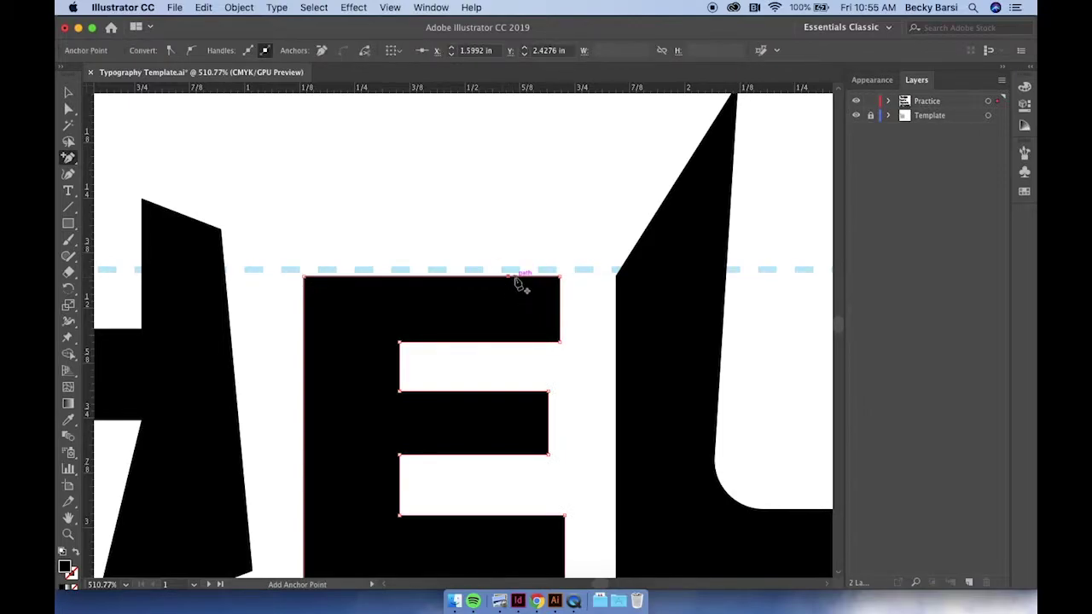
pyautogui.click(69, 111)
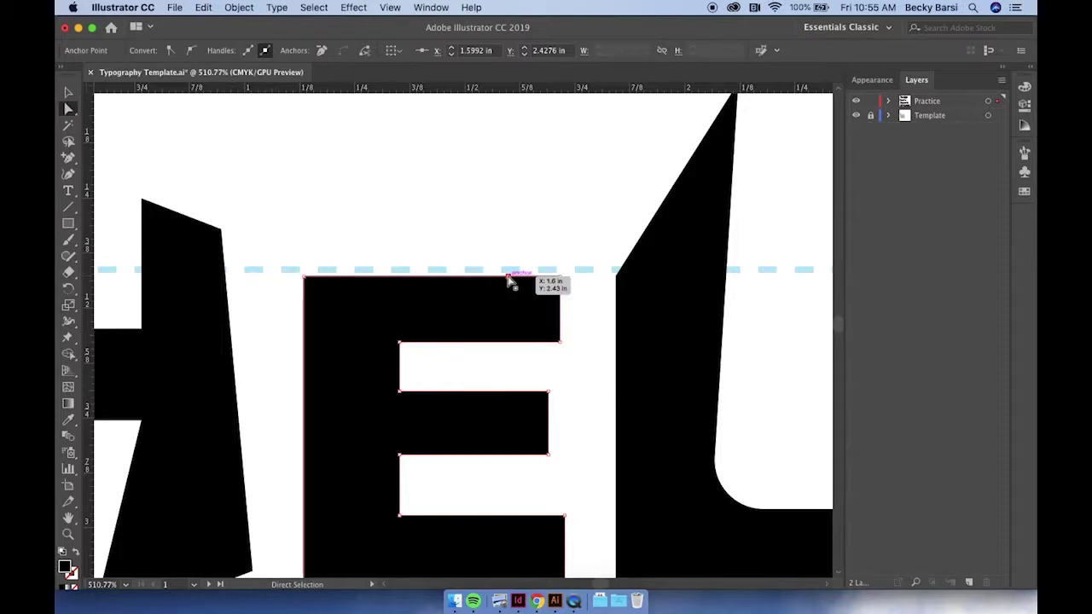
pyautogui.moveTo(507, 277); pyautogui.dragTo(487, 126)
pyautogui.scroll(-5, 488, 129)
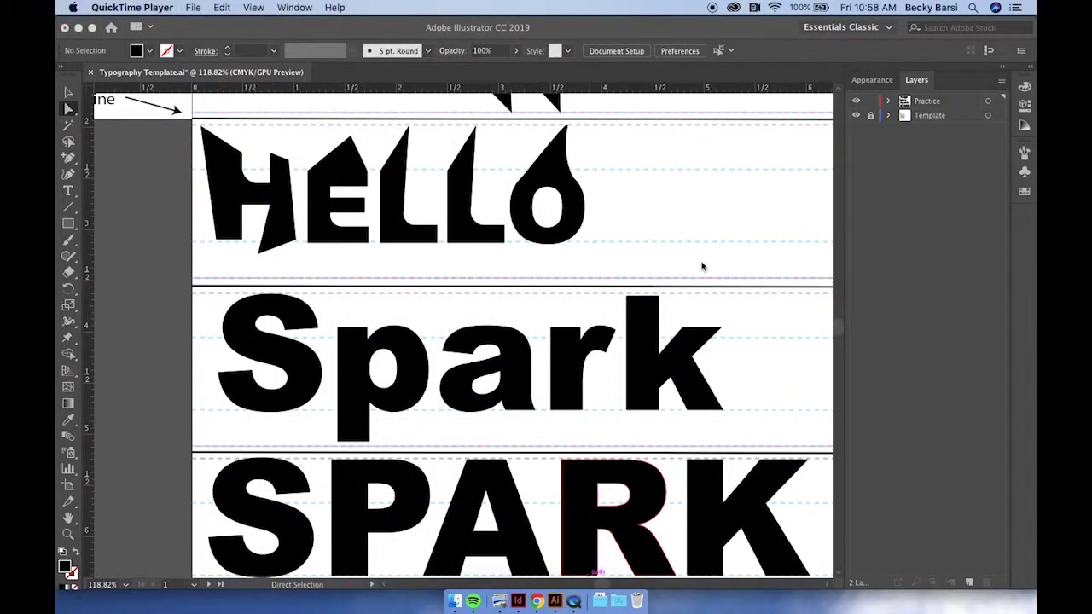
# Step: Give Spark's k a Bulge warp with Bend 56% and Horizontal distortion -36%
pyautogui.click(644, 365)
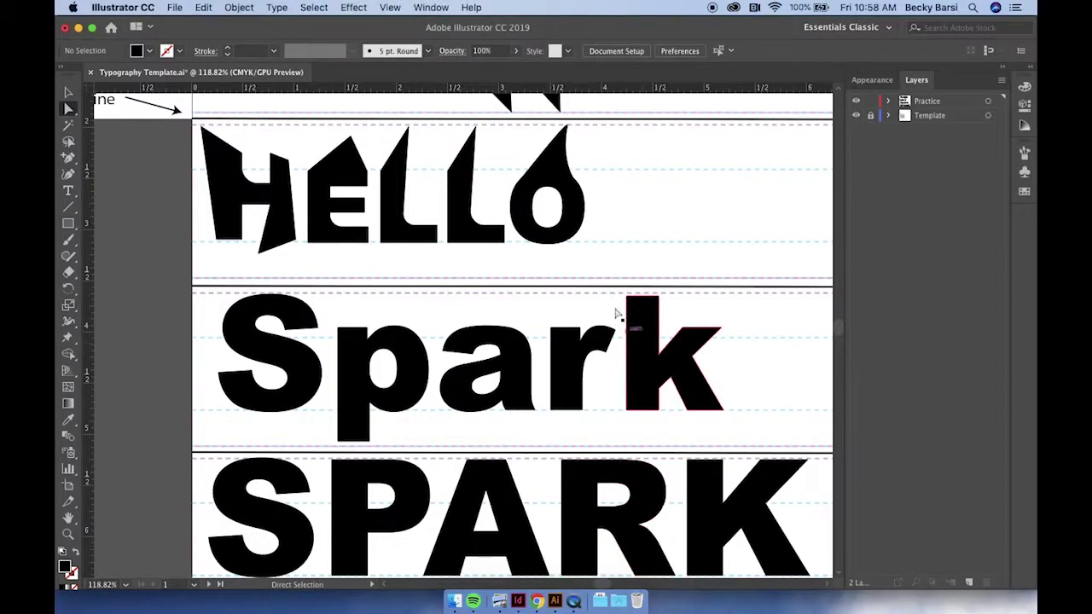
pyautogui.click(638, 391)
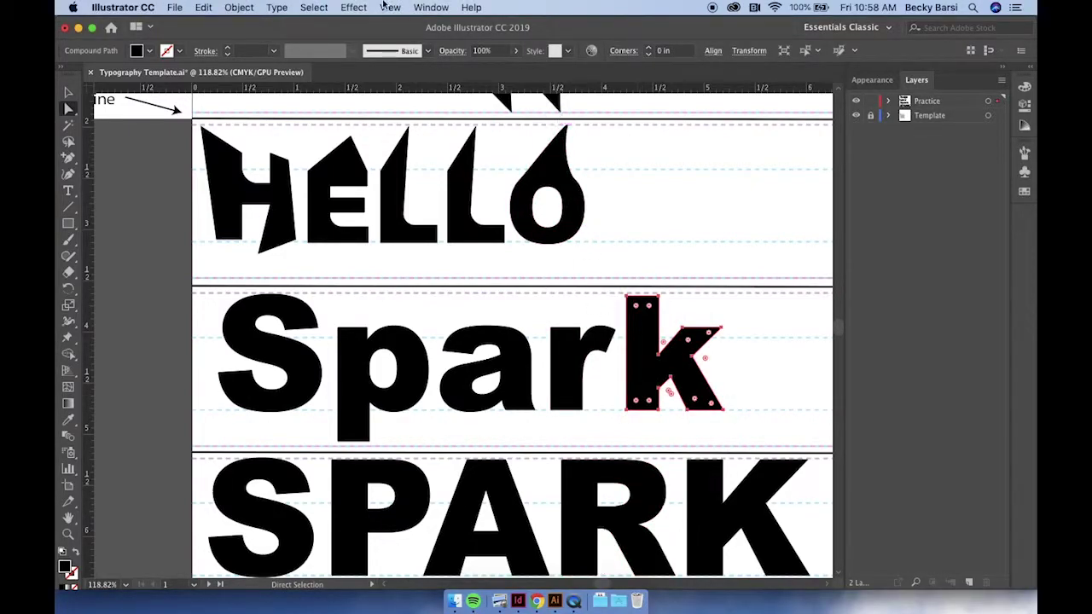
pyautogui.click(353, 8)
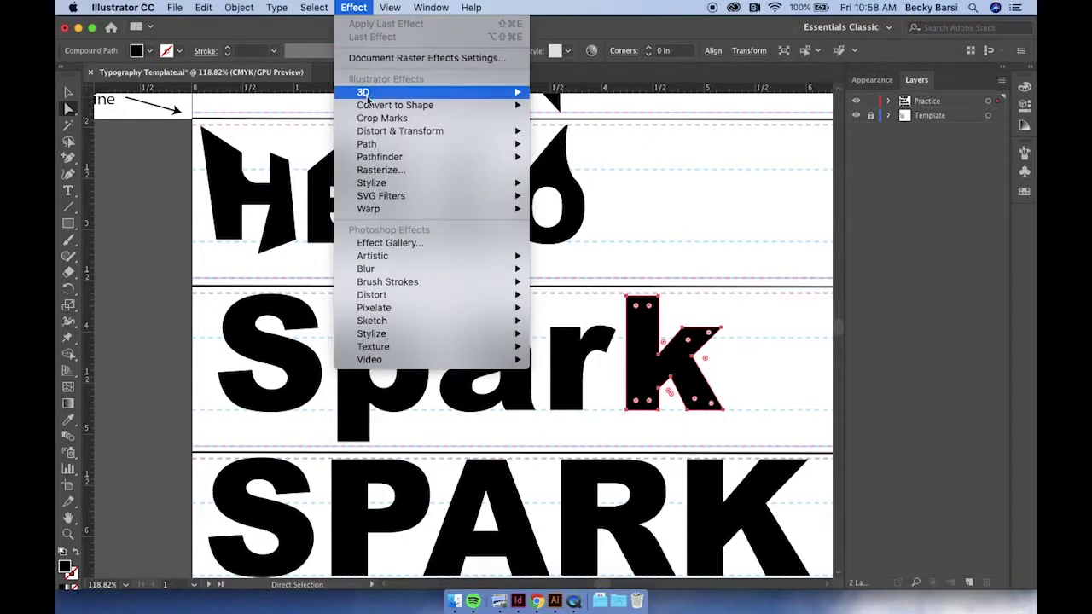
pyautogui.moveTo(378, 211)
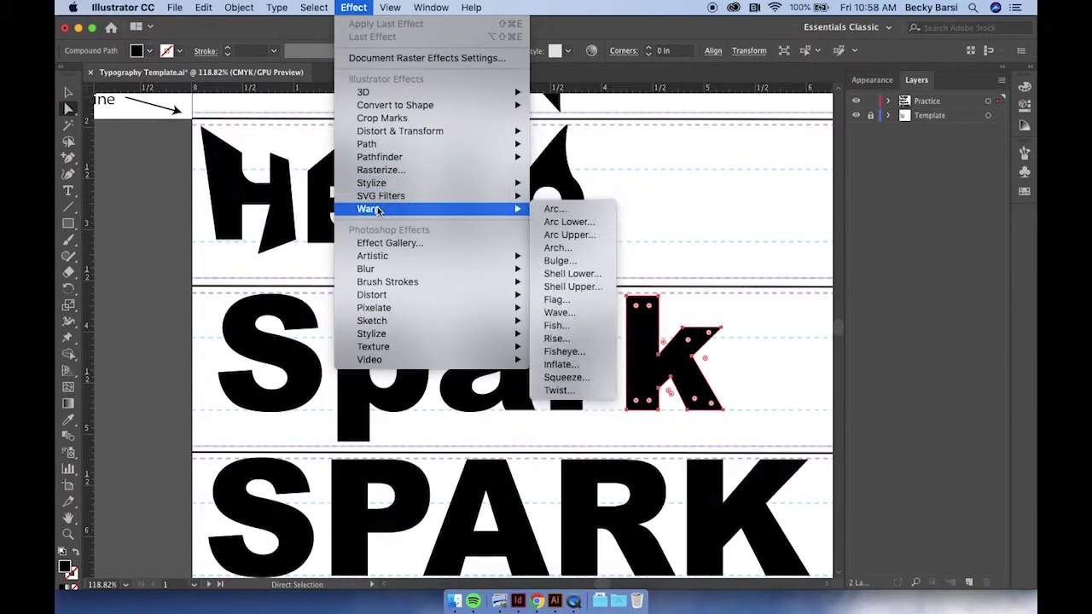
pyautogui.click(555, 261)
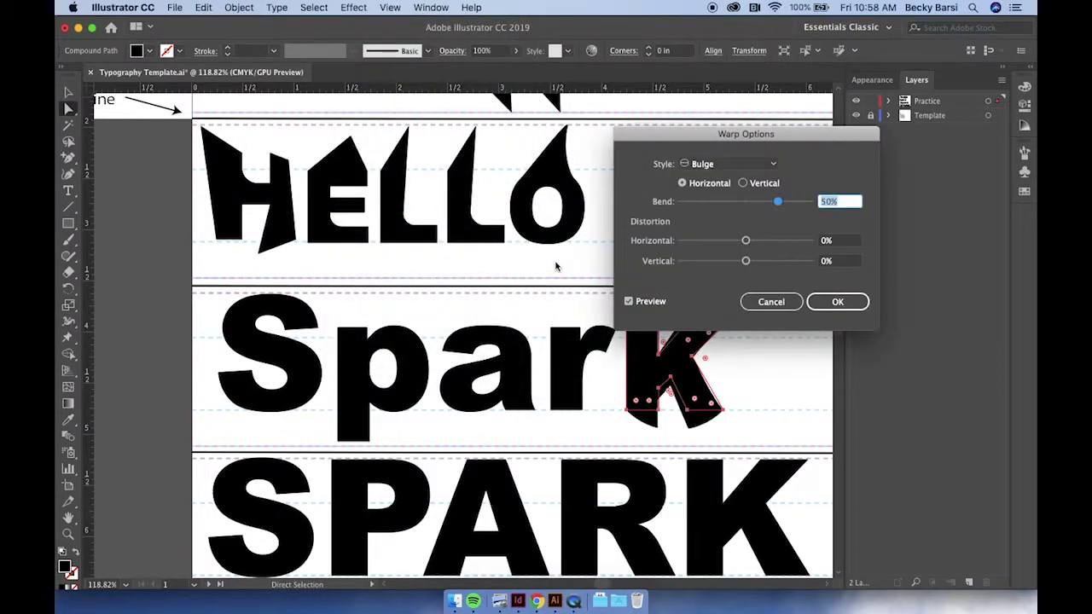
pyautogui.moveTo(680, 137); pyautogui.dragTo(827, 145)
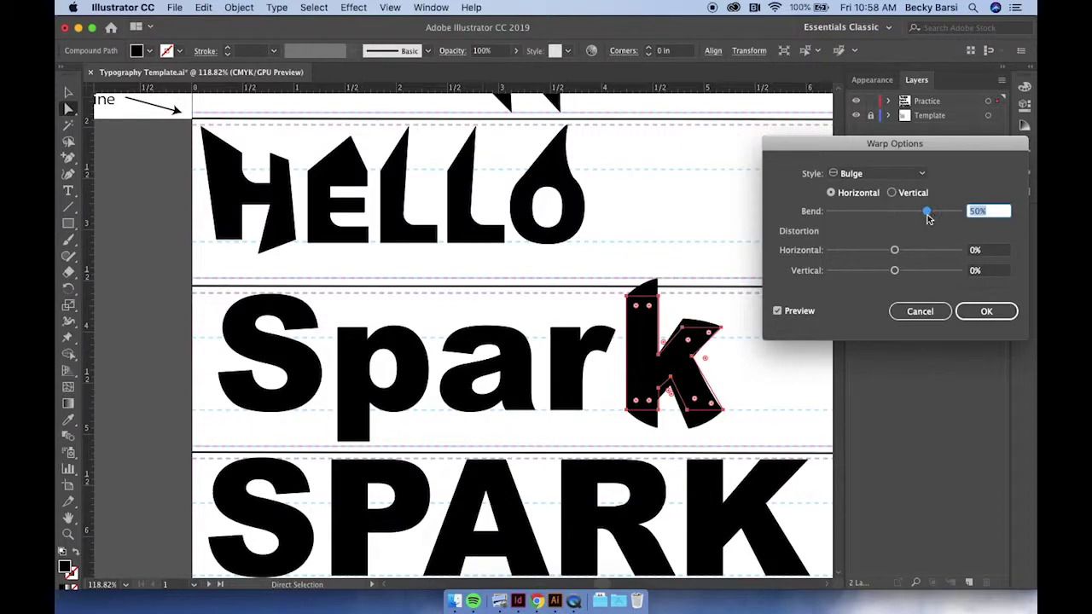
pyautogui.moveTo(927, 212)
pyautogui.mouseDown()
pyautogui.moveTo(865, 212)
pyautogui.moveTo(930, 211)
pyautogui.mouseUp()
pyautogui.moveTo(894, 249); pyautogui.dragTo(870, 251)
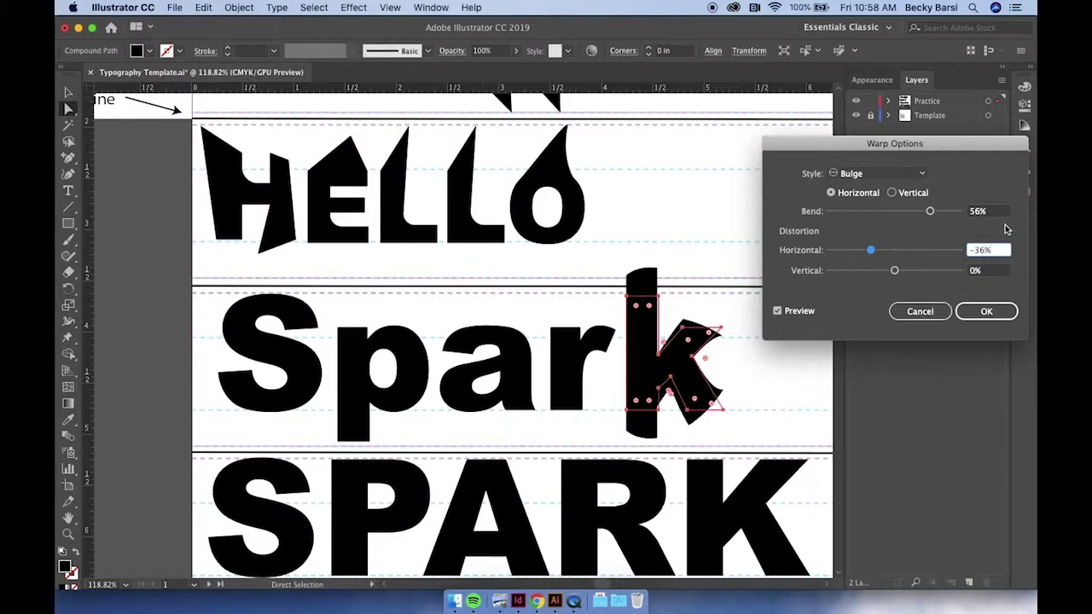
pyautogui.click(983, 315)
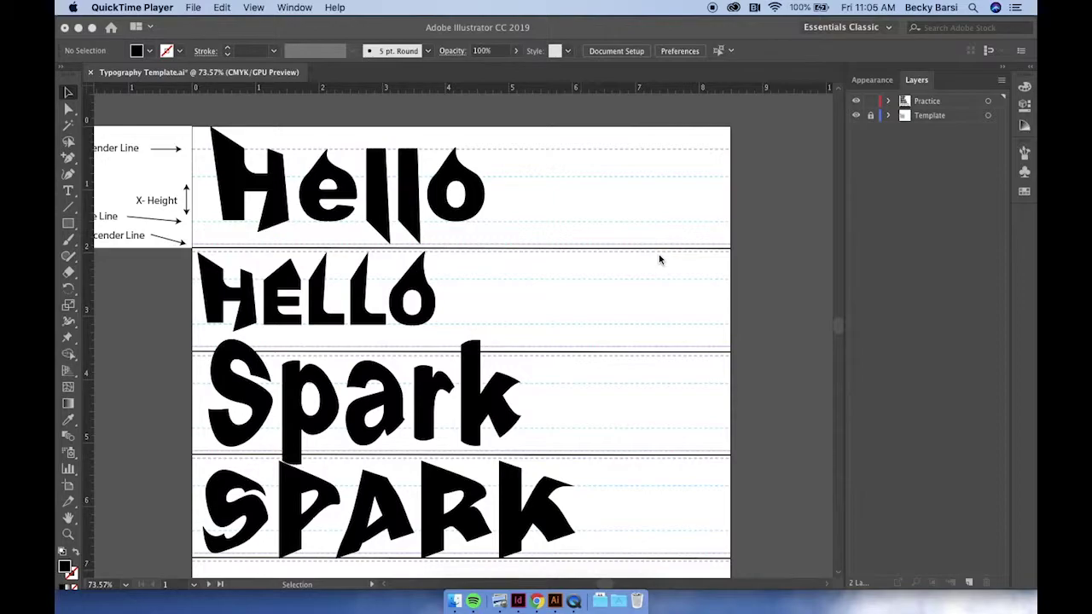
# Step: Scroll down the practice artboard to review the finished A–Z and 0–9 rows
pyautogui.scroll(-5, 660, 260)
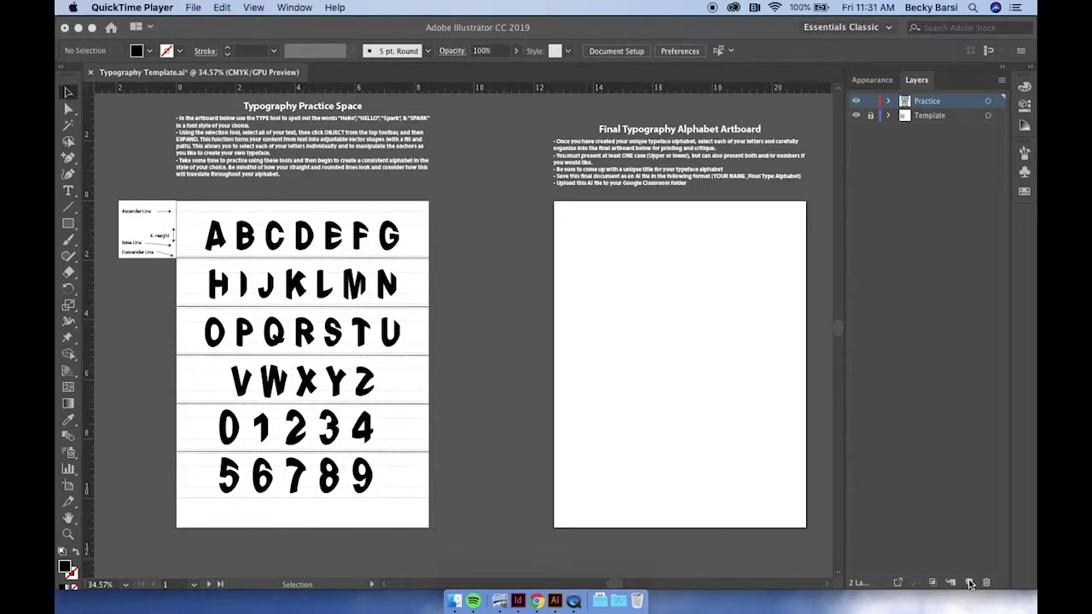
# Step: Add a new layer and name it FINAL
pyautogui.click(970, 584)
pyautogui.click(970, 584)
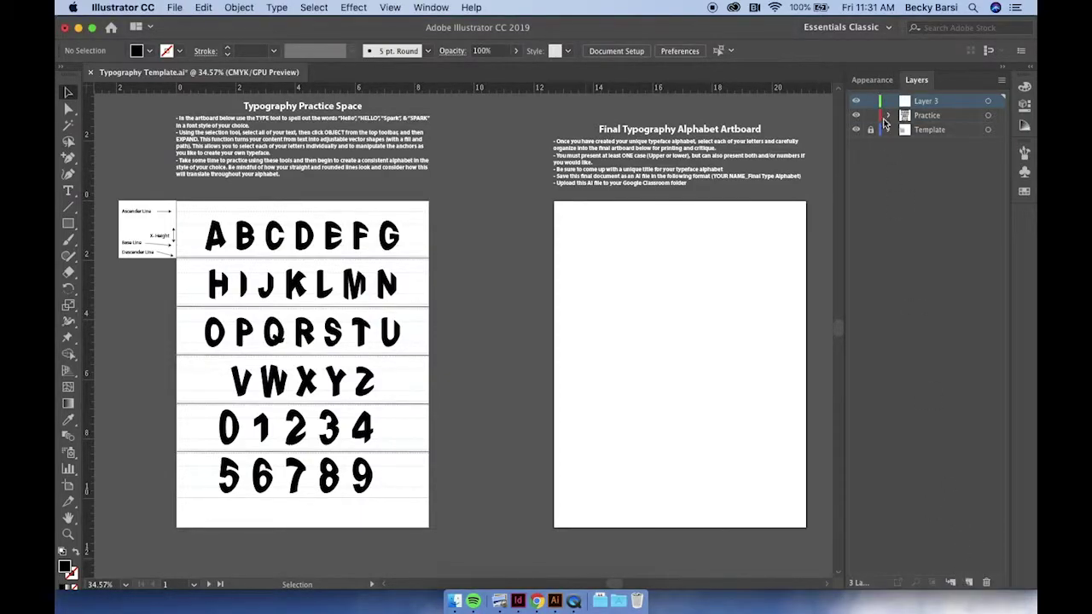
pyautogui.doubleClick(926, 100)
pyautogui.write('FINAL')
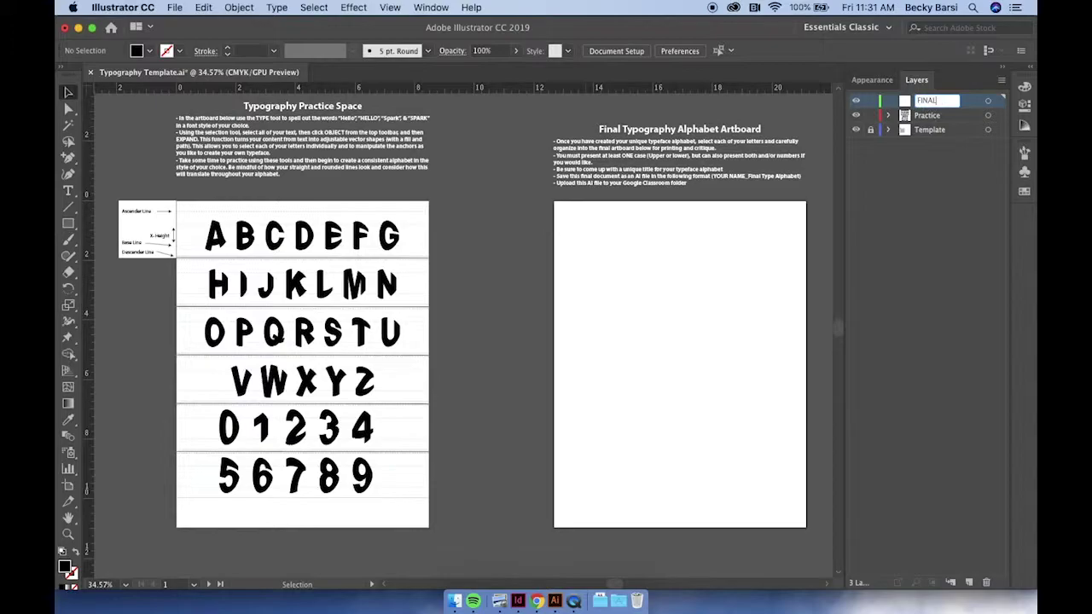
pyautogui.press('Return')
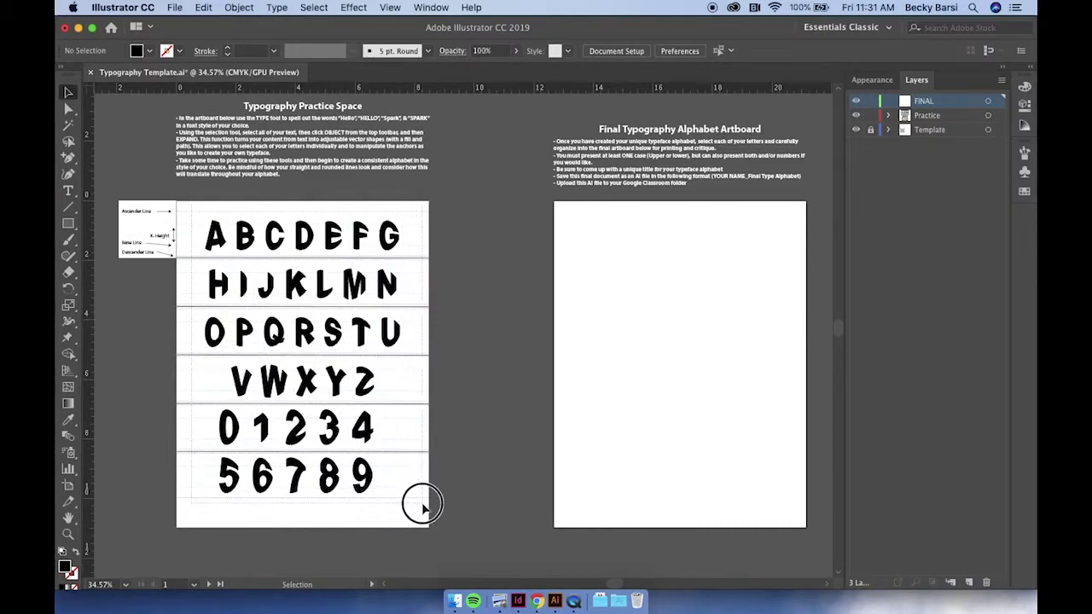
# Step: Paste the letter and number grid into FINAL and move it onto the final artboard
pyautogui.moveTo(423, 512); pyautogui.dragTo(427, 515)
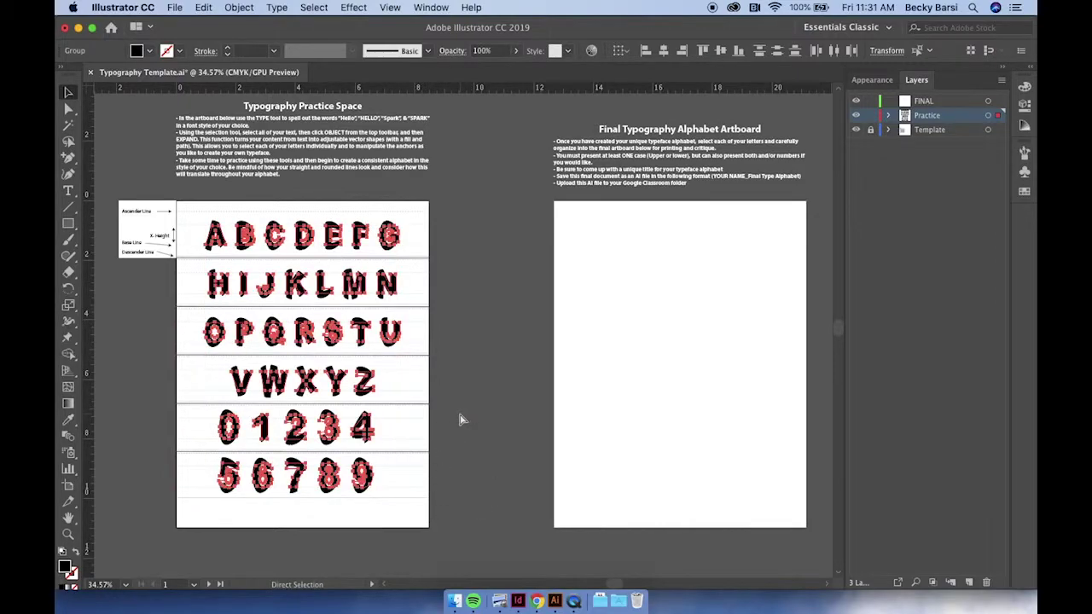
pyautogui.click(752, 291)
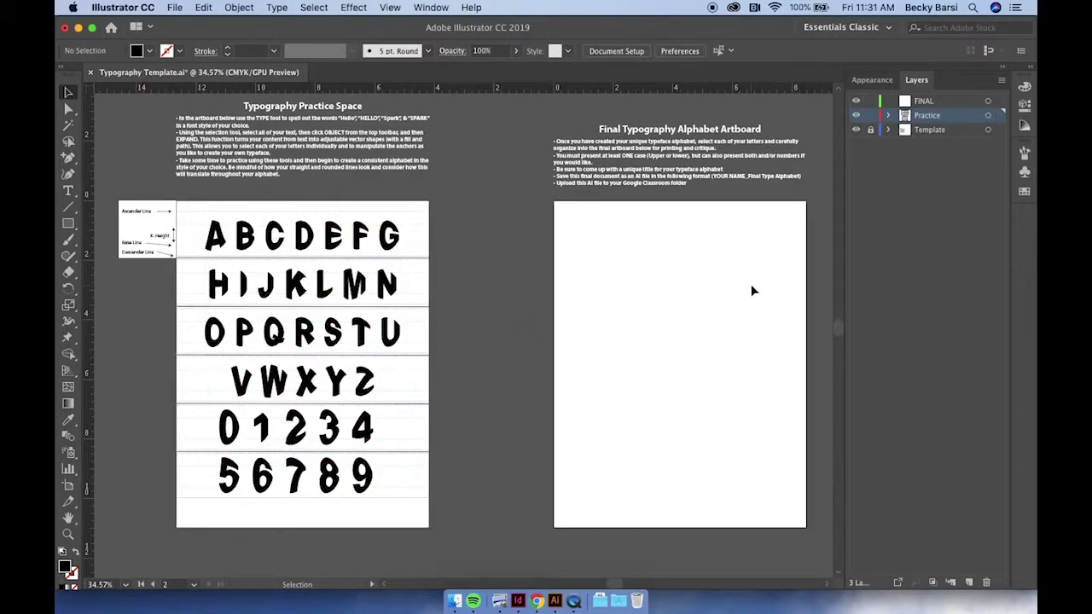
pyautogui.click(925, 102)
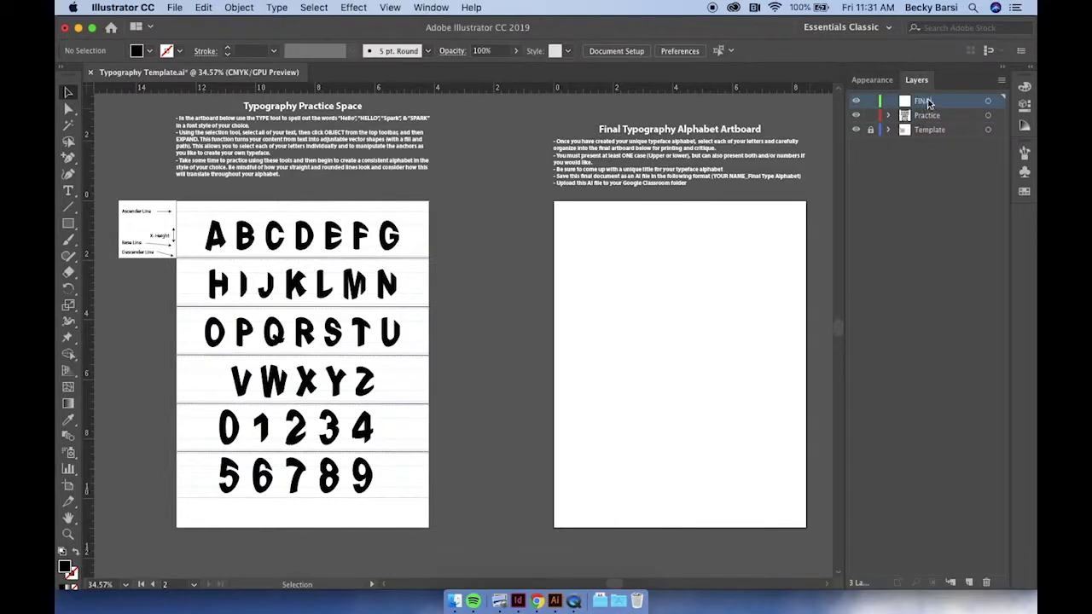
pyautogui.press('a')
pyautogui.press('v')
pyautogui.hotkey('ctrl', 'v')
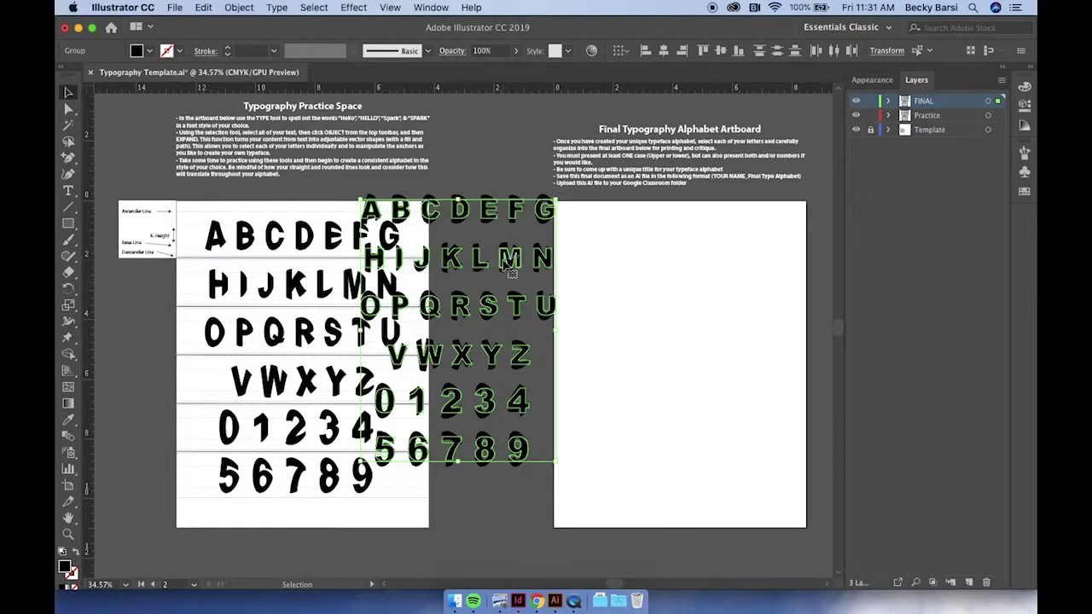
pyautogui.moveTo(510, 264); pyautogui.dragTo(723, 284)
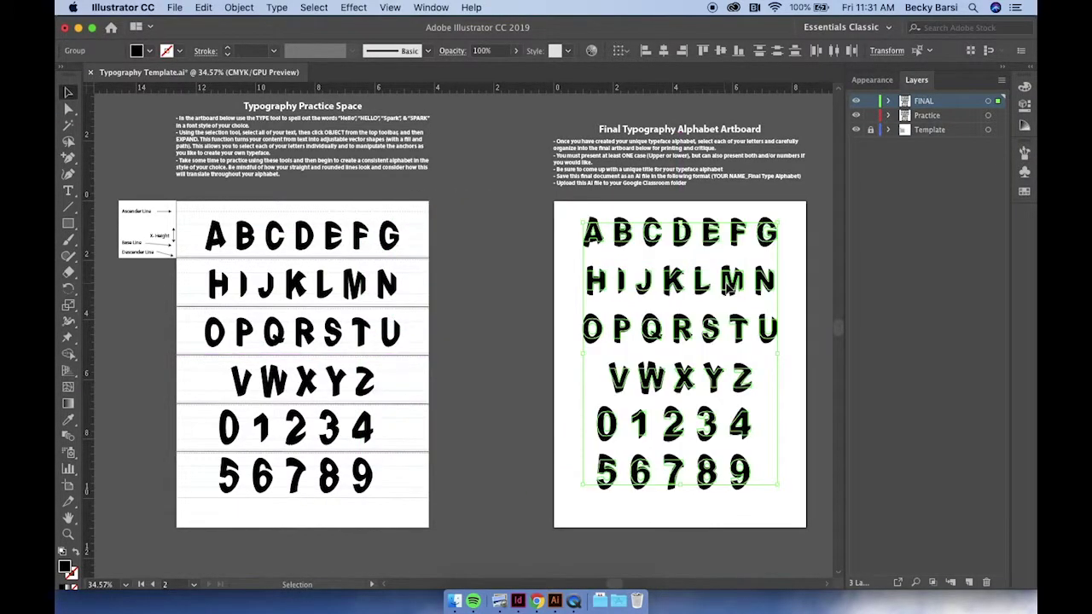
pyautogui.click(442, 286)
# Step: Pan the view right and up to the final artboard's title area
pyautogui.hscroll(5, 667, 328)
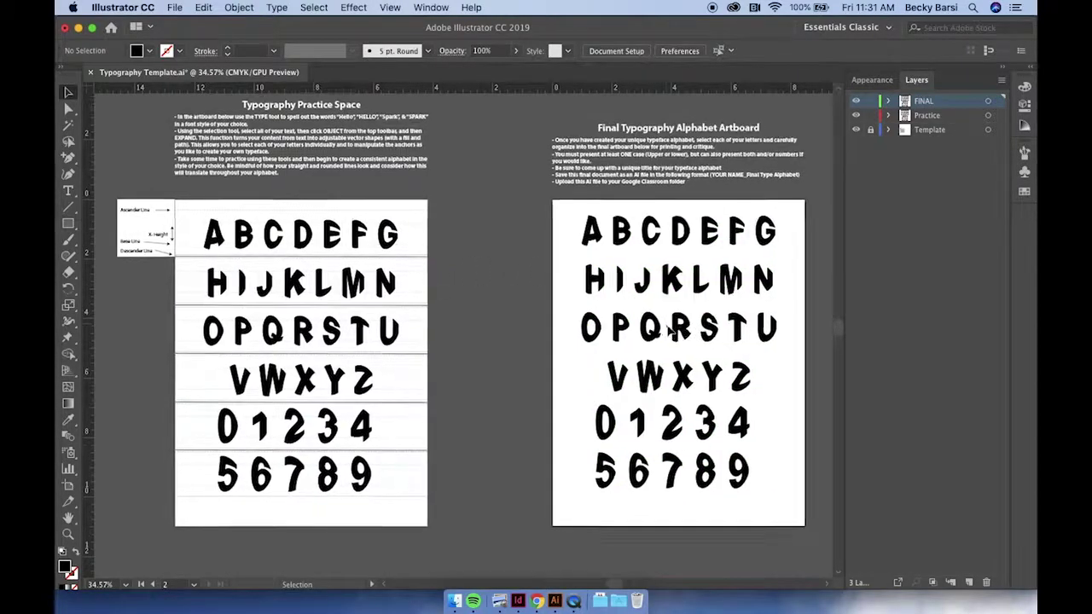
pyautogui.scroll(3, 670, 329)
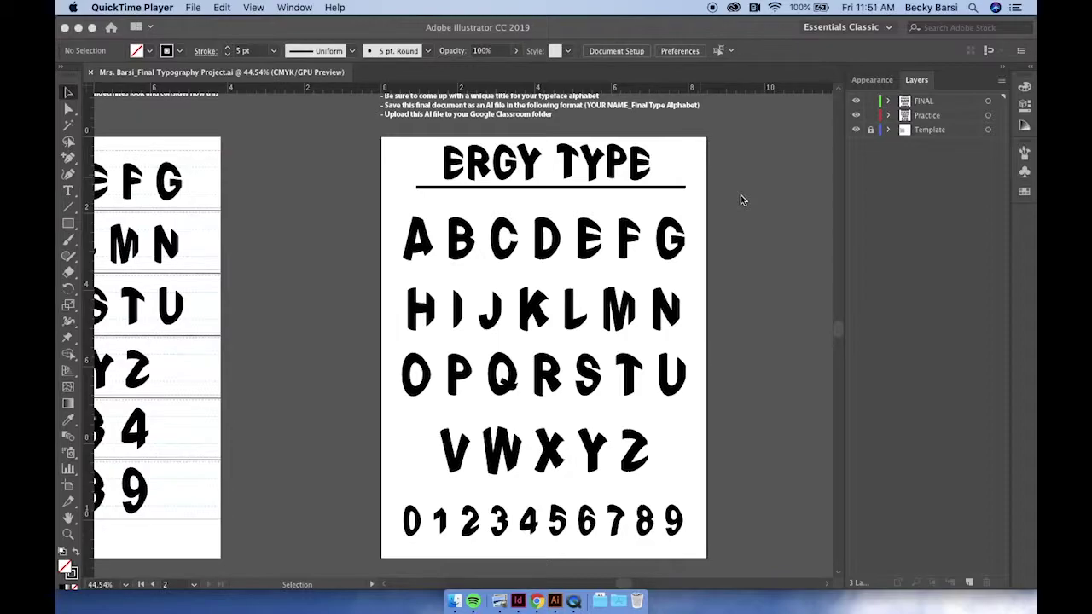
# Step: Save As an .ai file in iCloud Documents, replacing the existing file with default Illustrator Options
pyautogui.click(231, 168)
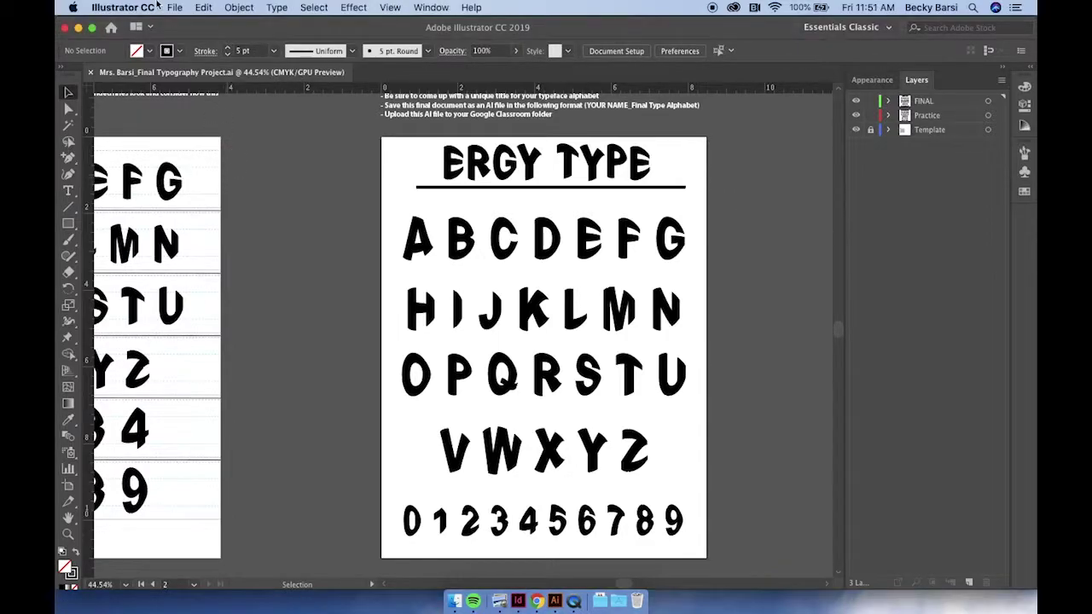
pyautogui.click(174, 7)
pyautogui.click(189, 124)
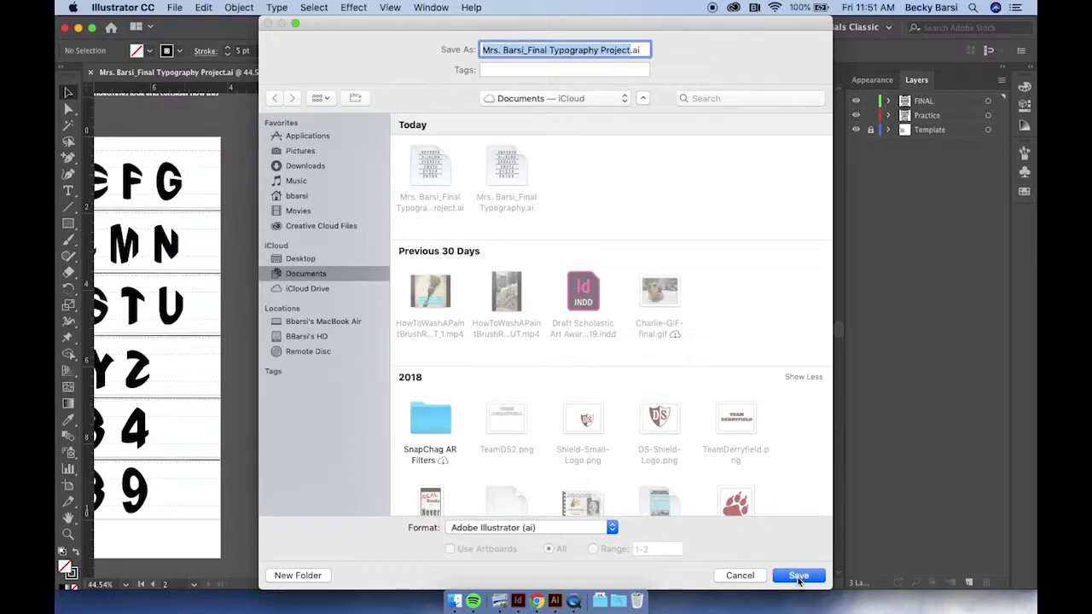
pyautogui.click(800, 578)
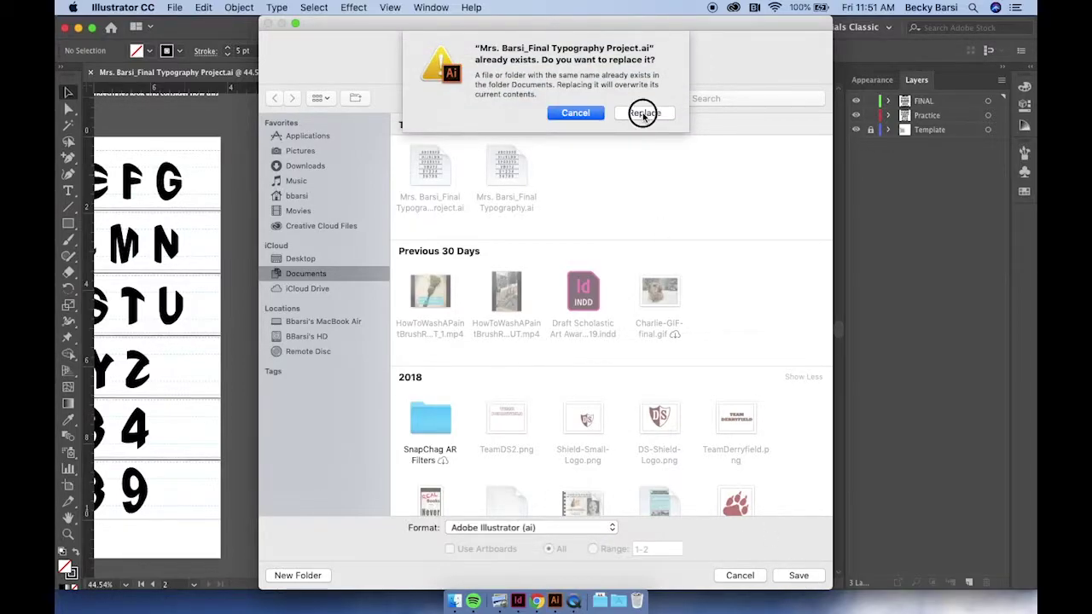
pyautogui.click(641, 111)
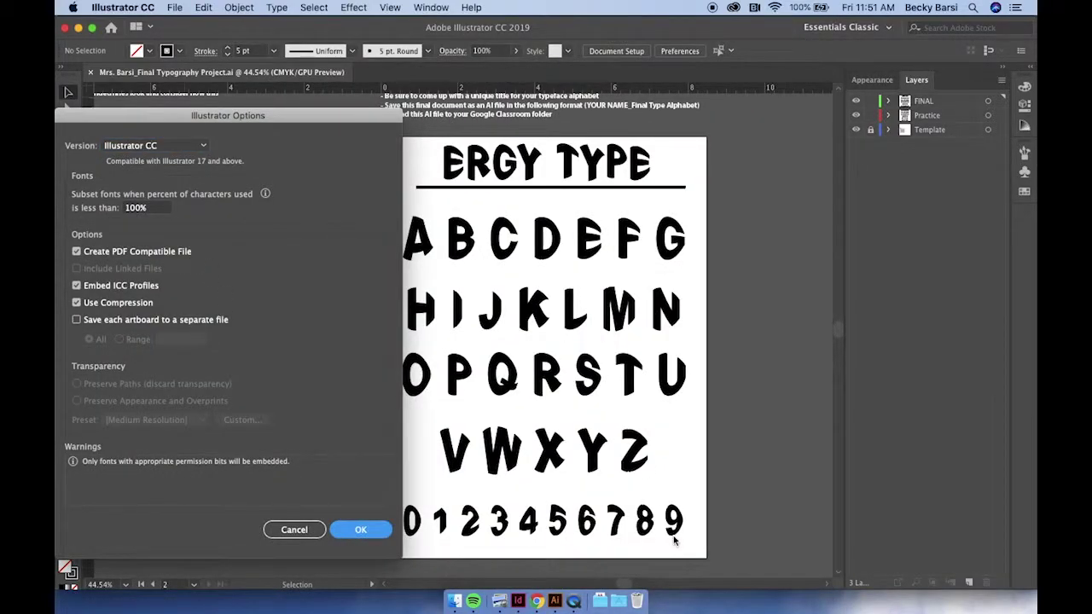
pyautogui.press('Return')
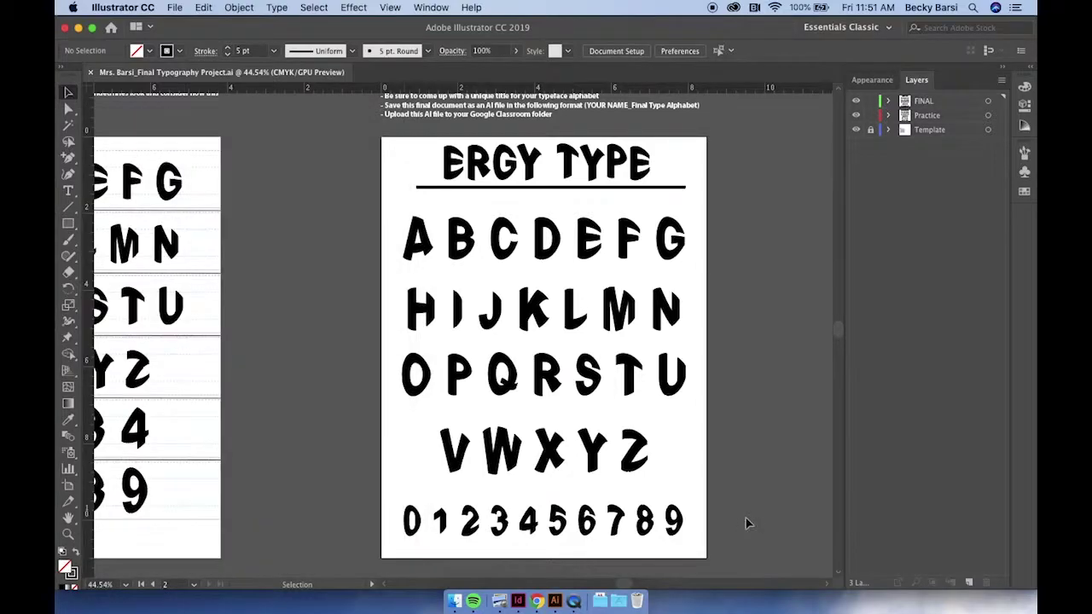